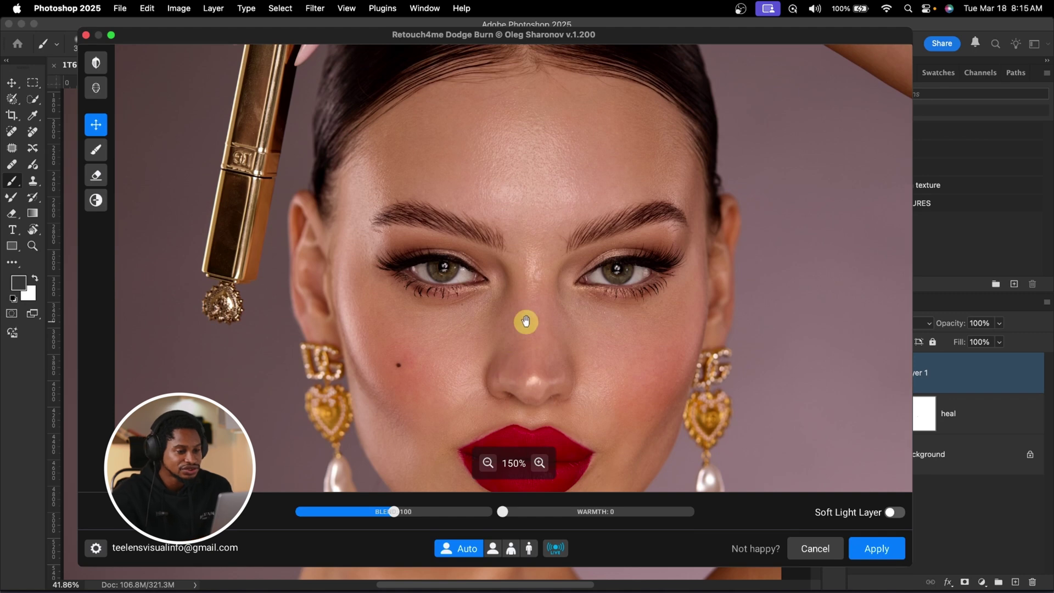
Raise the Dodge Burn Blend to 200 and inspect the effect on the face
left_click_drag(567, 329, 553, 280)
key("backslash")
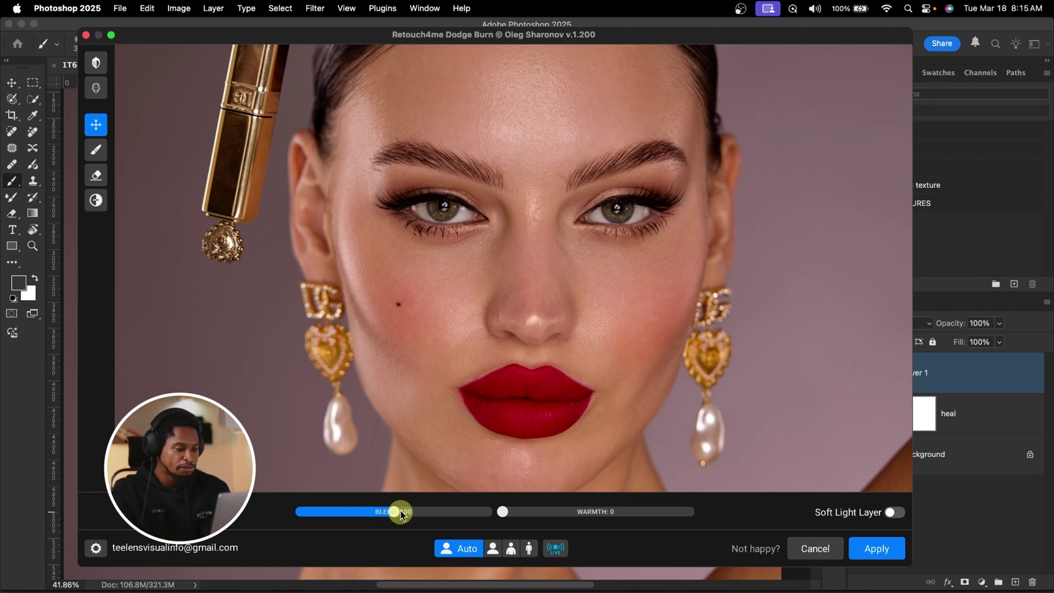
left_click_drag(398, 512, 532, 512)
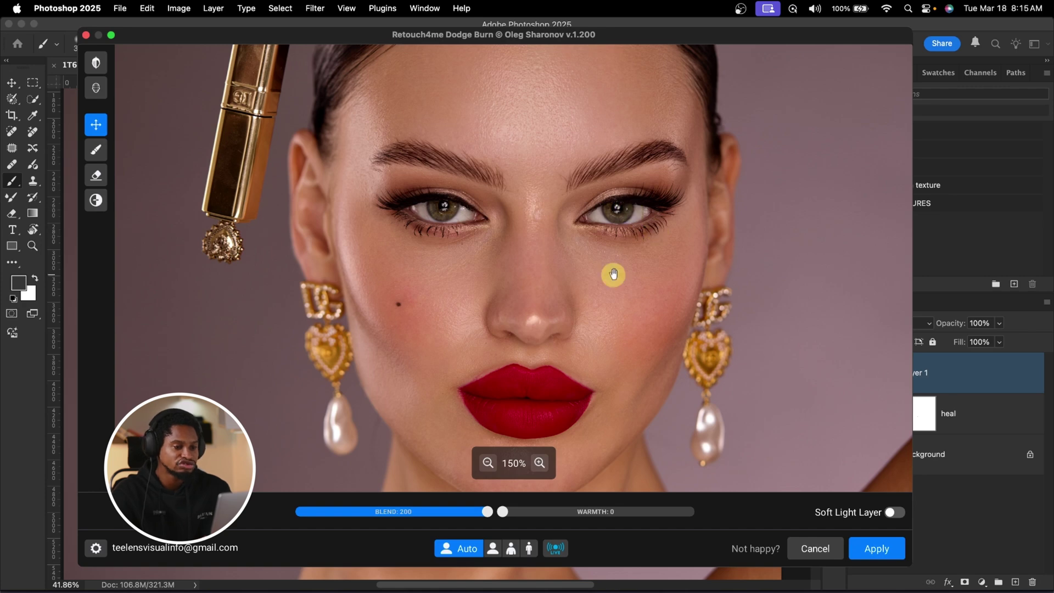
left_click_drag(613, 275, 604, 336)
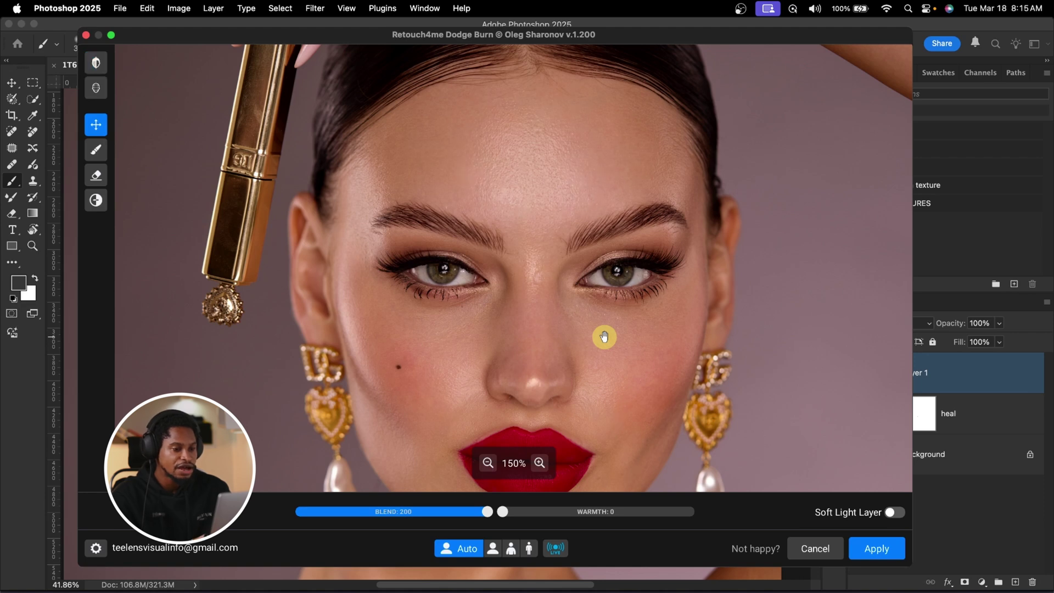
left_click_drag(495, 350, 463, 273)
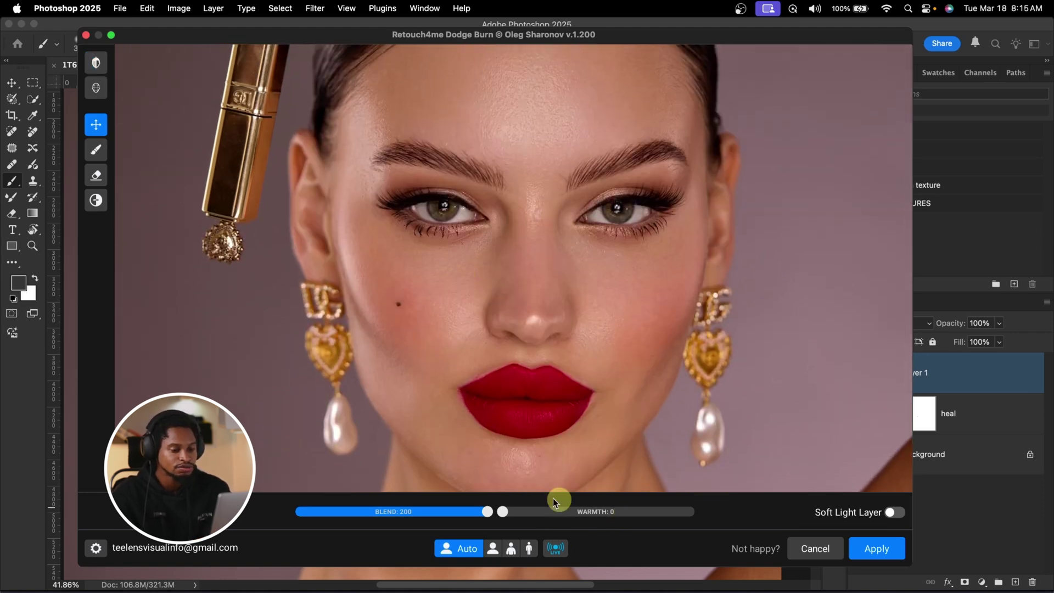
Set the Warmth to 15, compare before and after, and apply the Dodge Burn retouch
left_click_drag(507, 512, 542, 512)
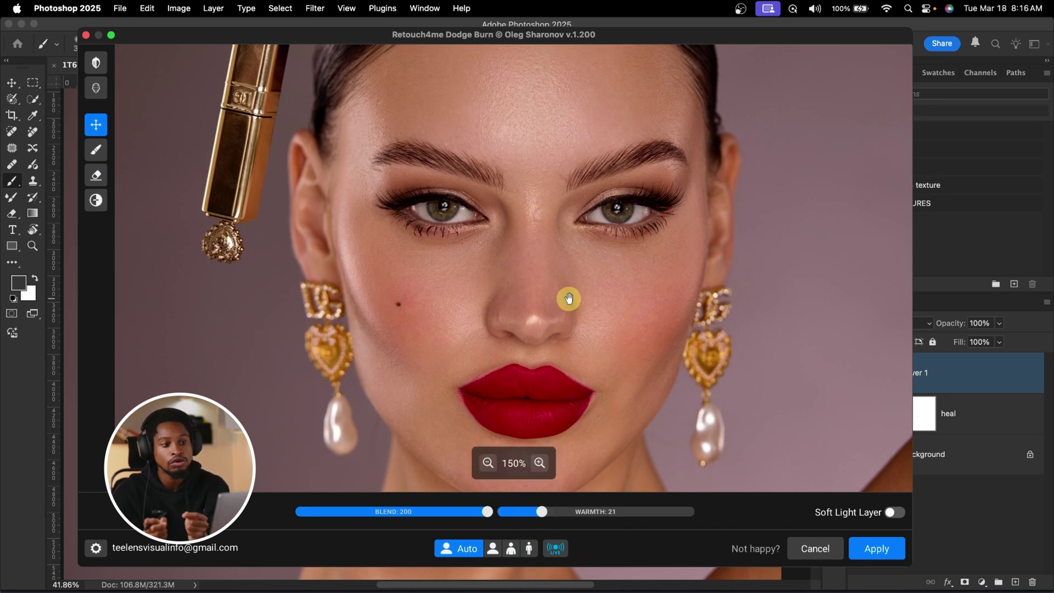
scroll(577, 247, "up", 3)
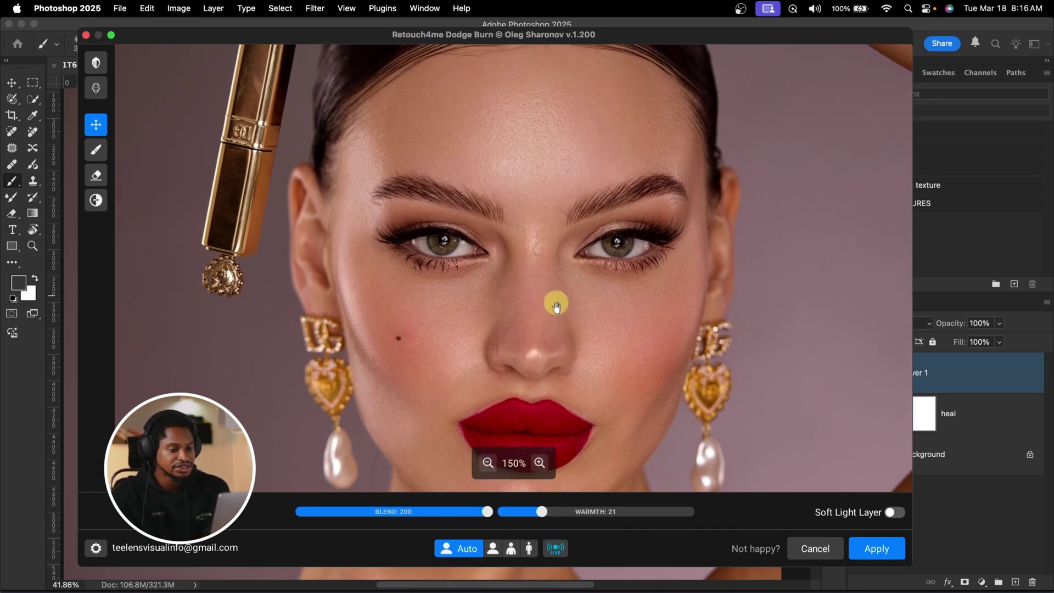
left_click_drag(542, 512, 532, 513)
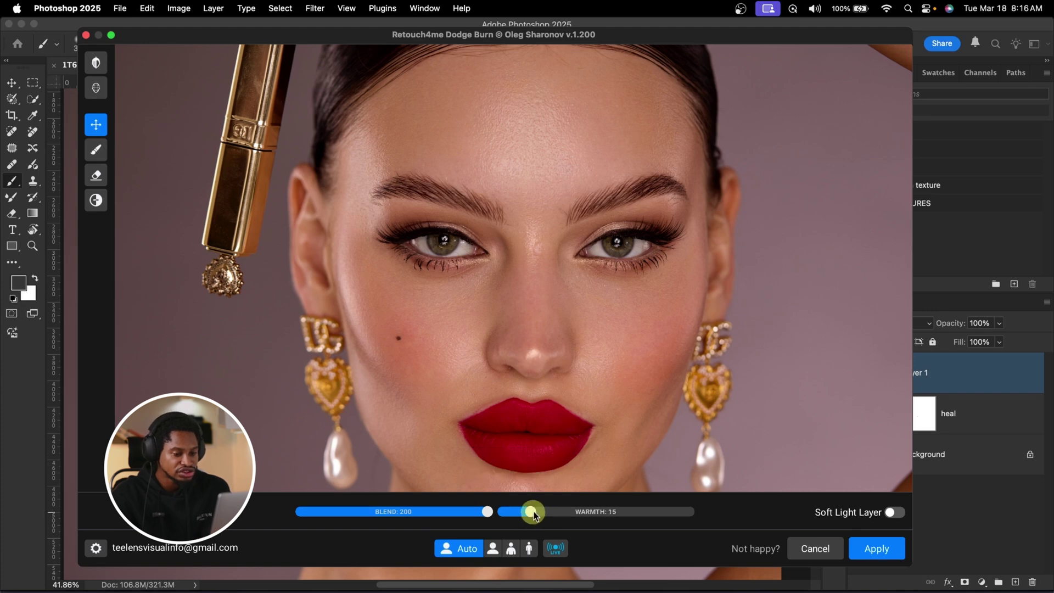
left_click(568, 374)
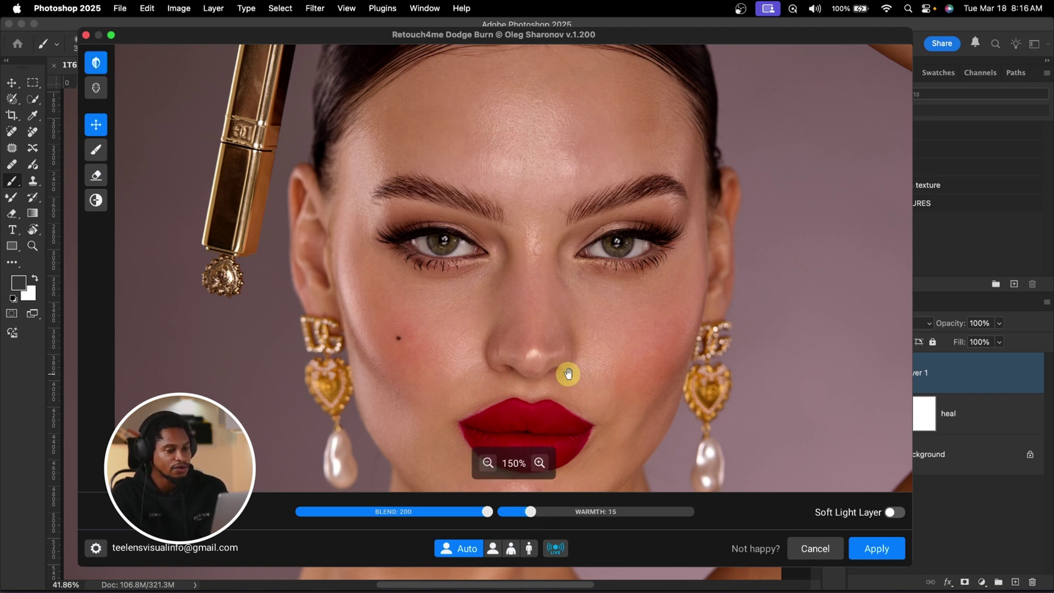
left_click(568, 374)
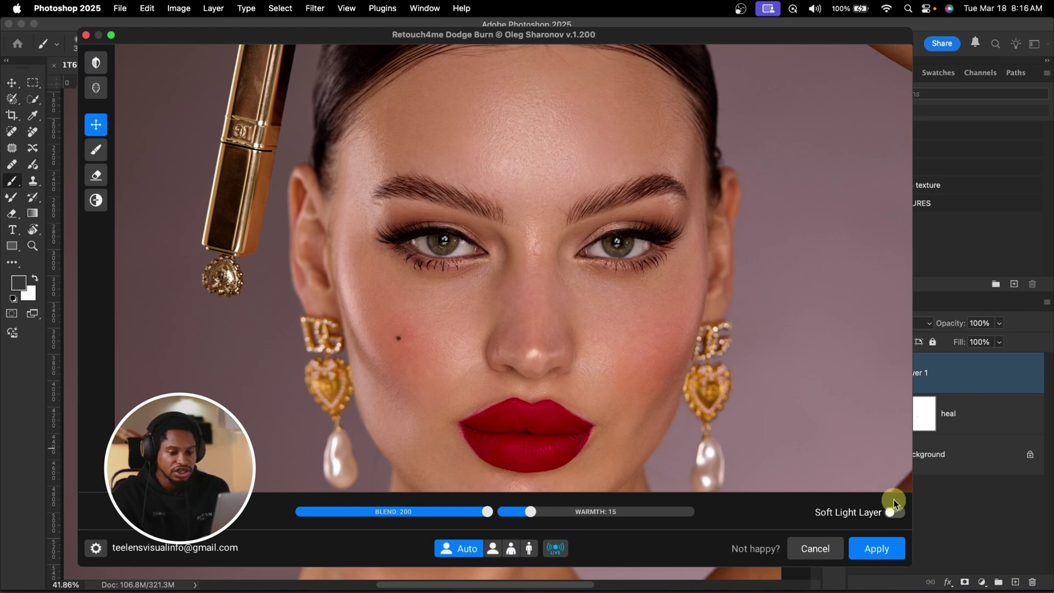
left_click(881, 550)
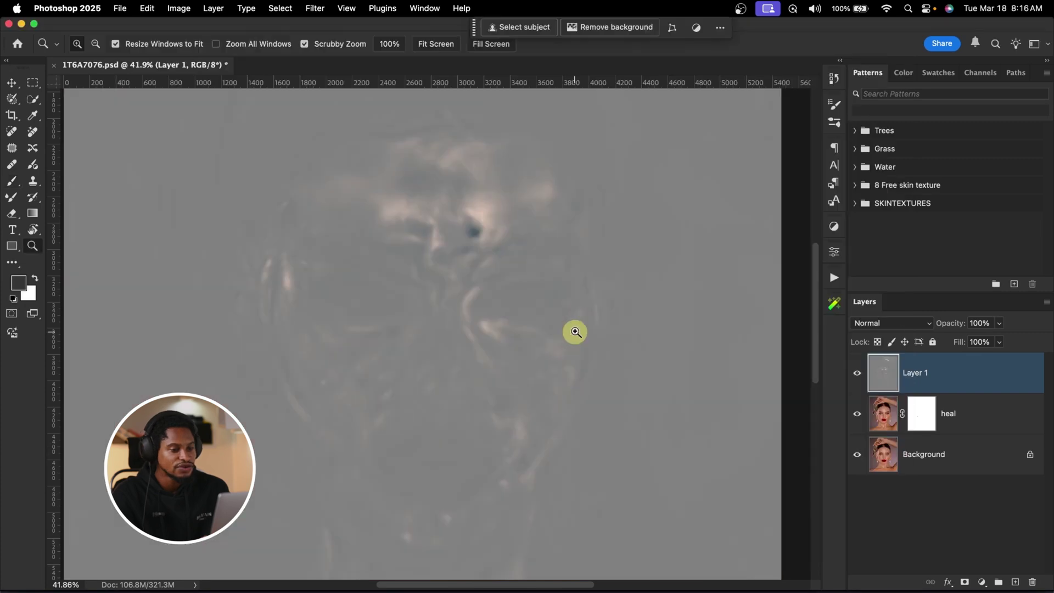
Inspect the grey dodge and burn layer and set its blend mode to Soft Light
left_click_drag(572, 333, 515, 329)
scroll(515, 331, "right", 2)
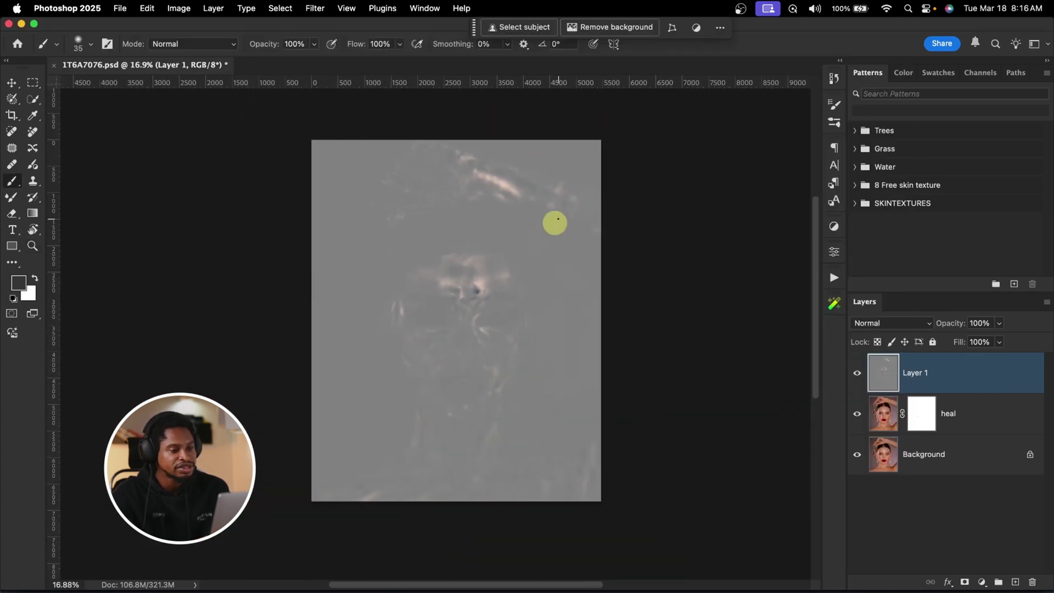
left_click_drag(529, 181, 590, 181)
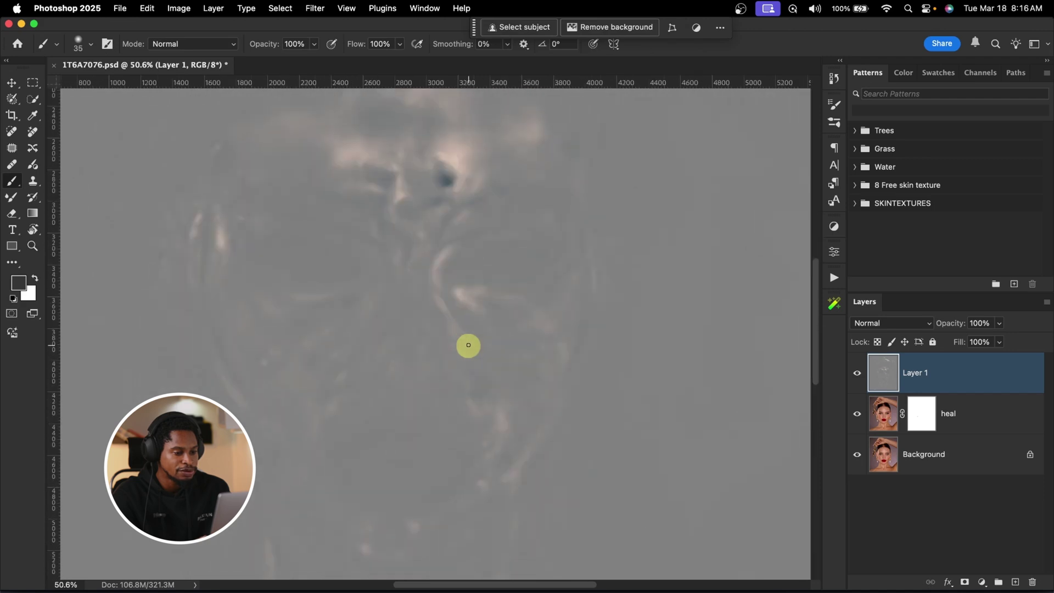
left_click_drag(515, 388, 467, 388)
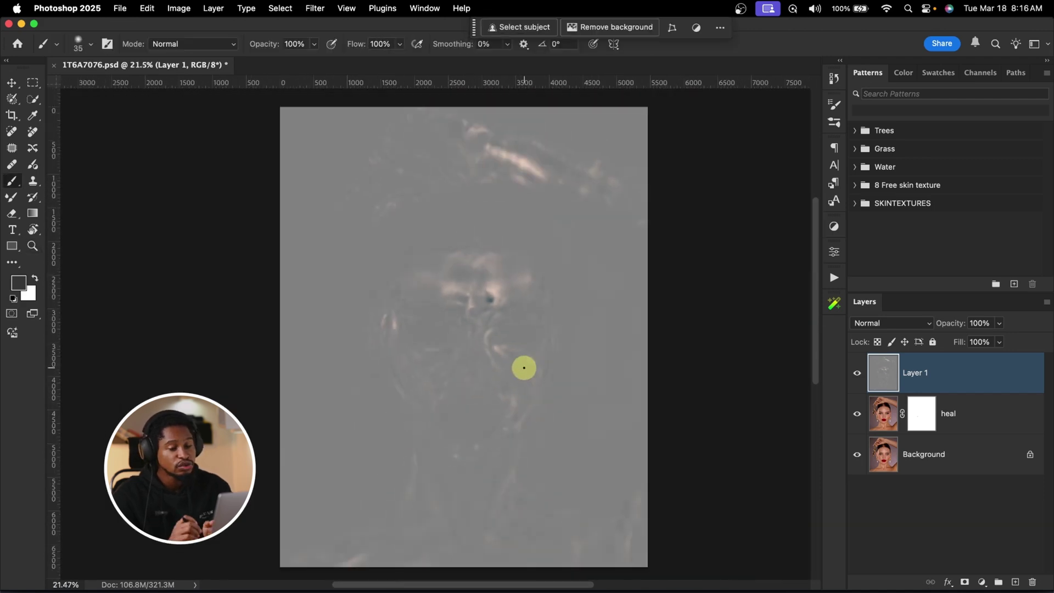
left_click(890, 324)
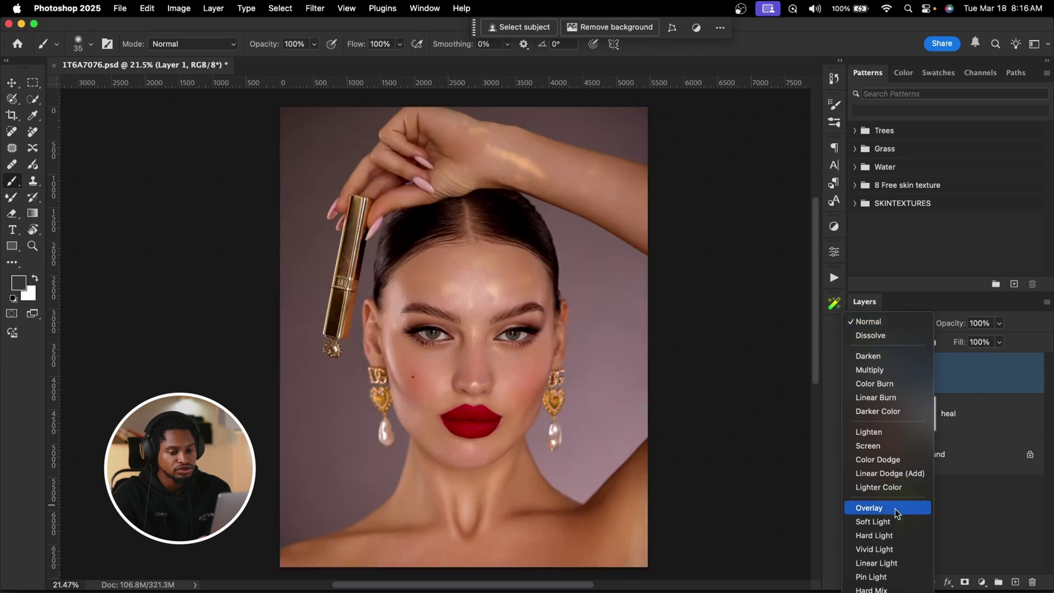
left_click(885, 522)
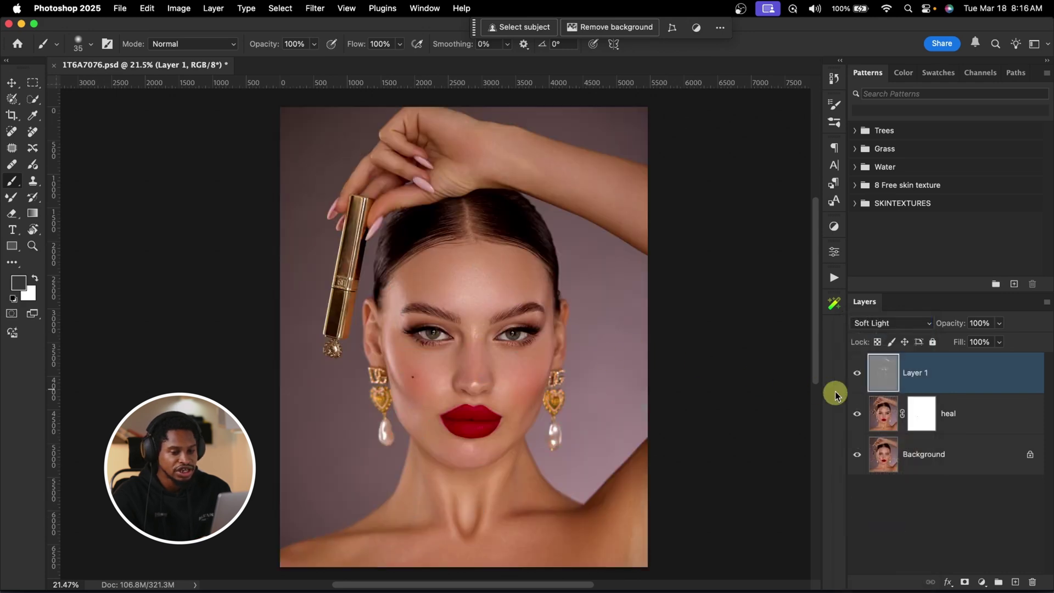
Compare the portrait and arm with Layer 1 hidden and shown, and test its opacity
left_click(857, 377)
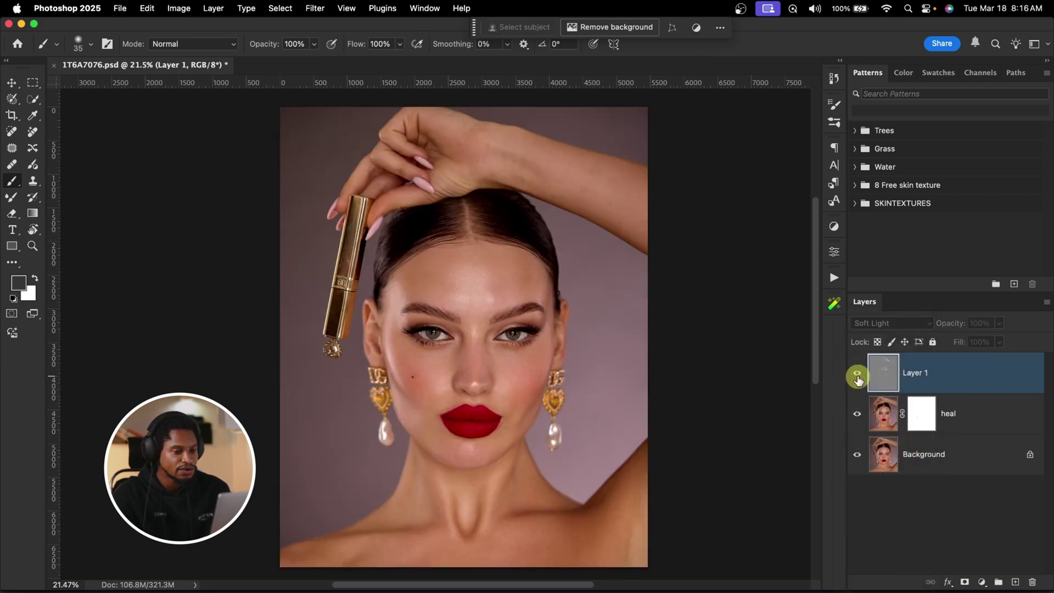
left_click(857, 376)
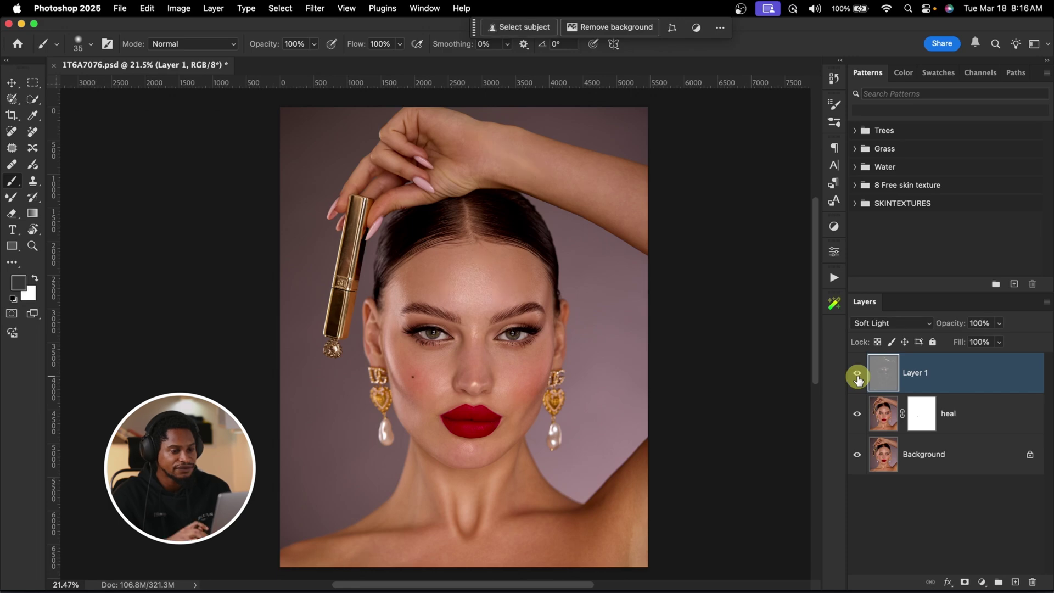
scroll(573, 160, "up", 5)
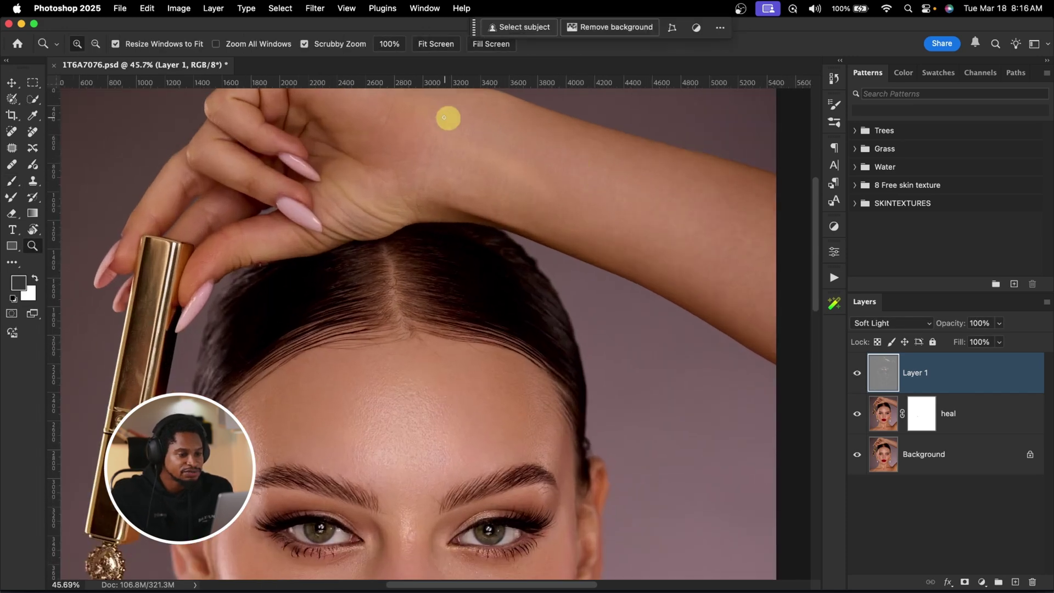
left_click(859, 377)
left_click(859, 379)
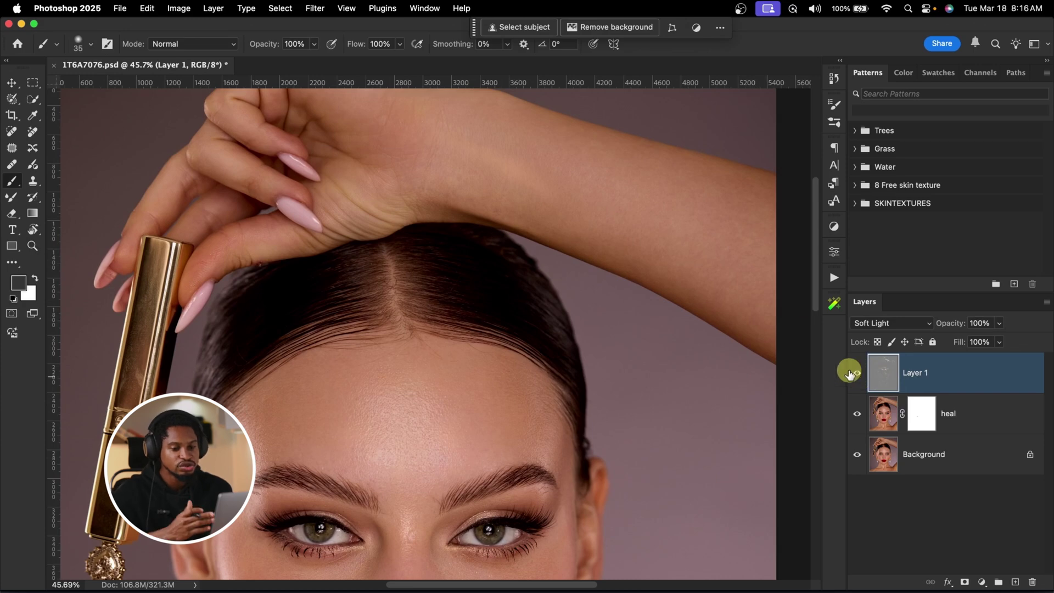
left_click(1000, 323)
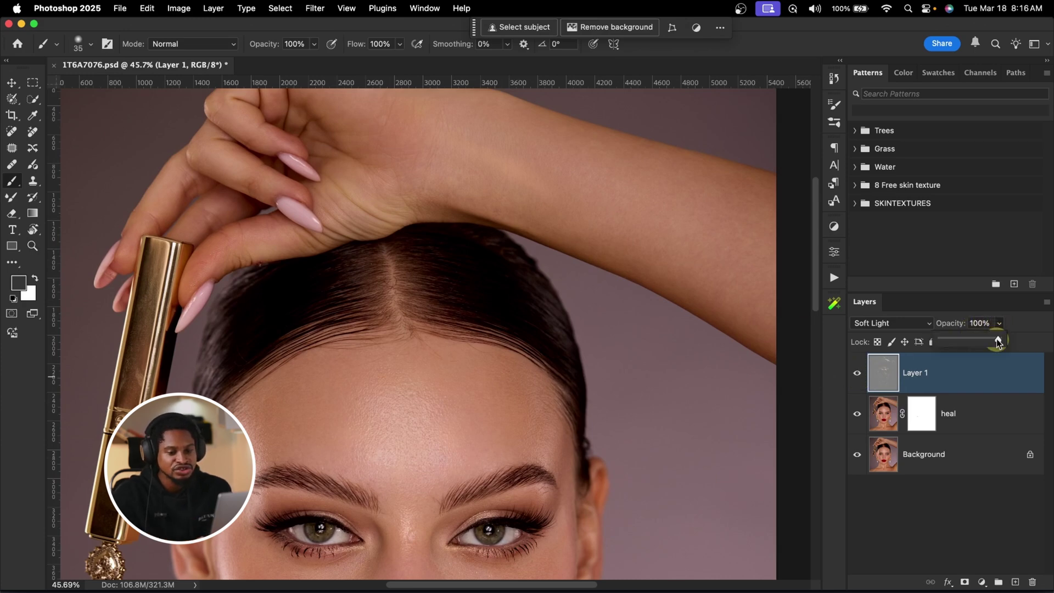
left_click_drag(976, 342, 1004, 340)
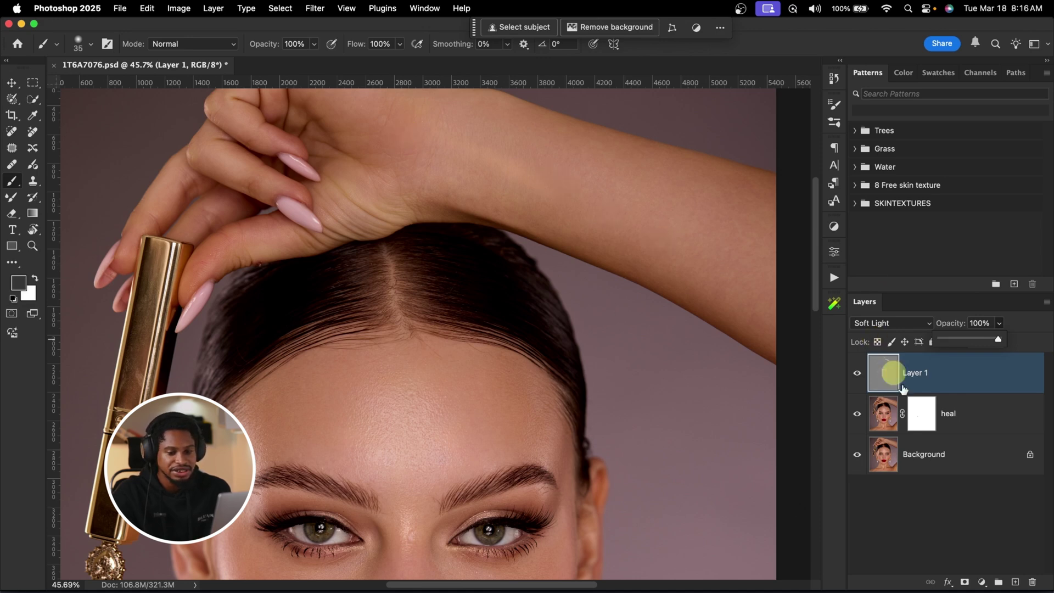
Add a layer mask to Layer 1 and set the brush flow to 20%
left_click(965, 582)
left_click(923, 384)
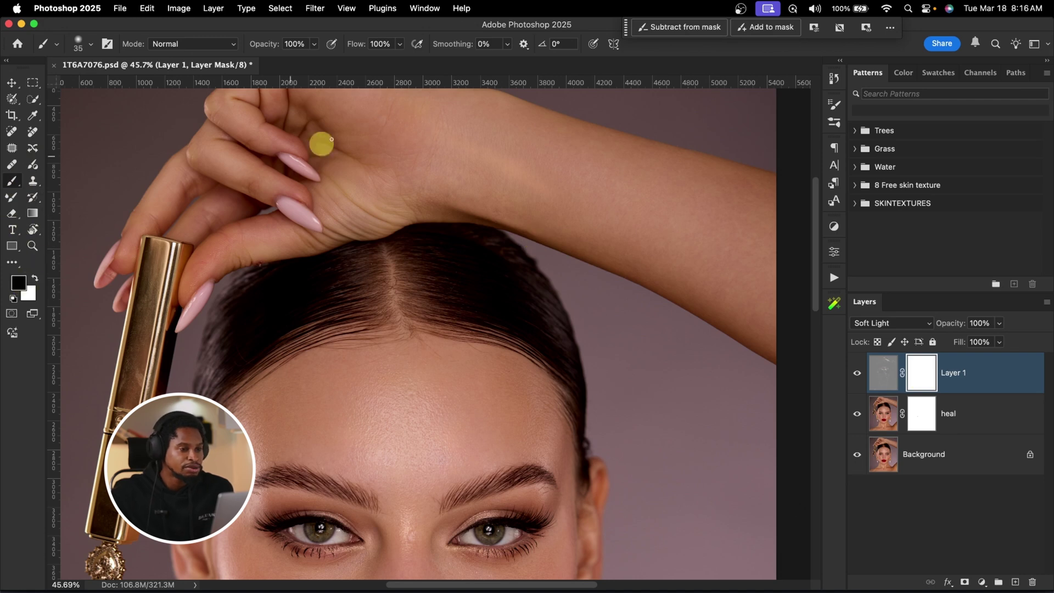
left_click(387, 44)
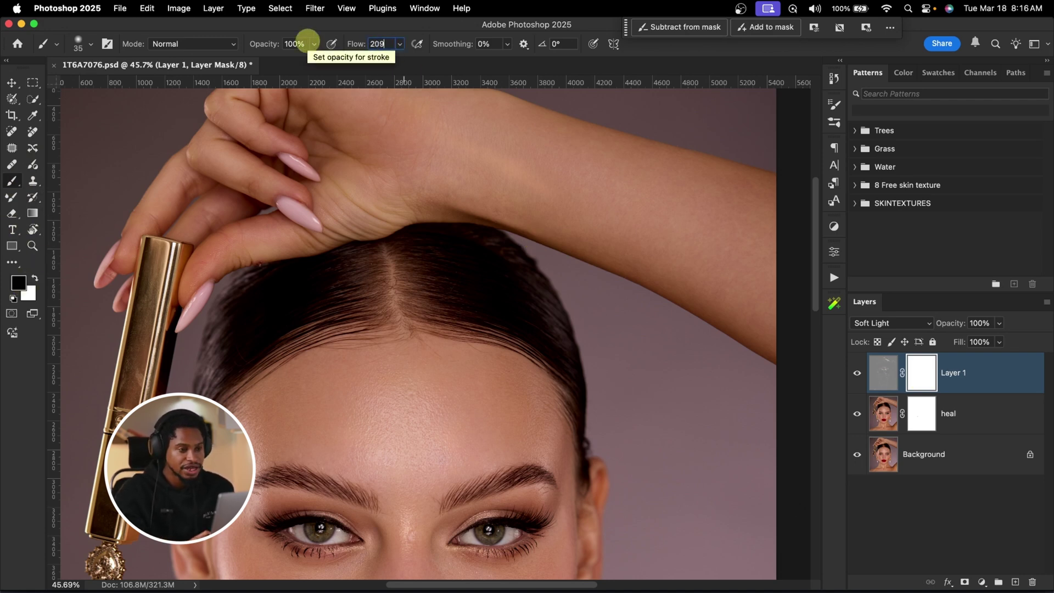
type("20")
key("Return")
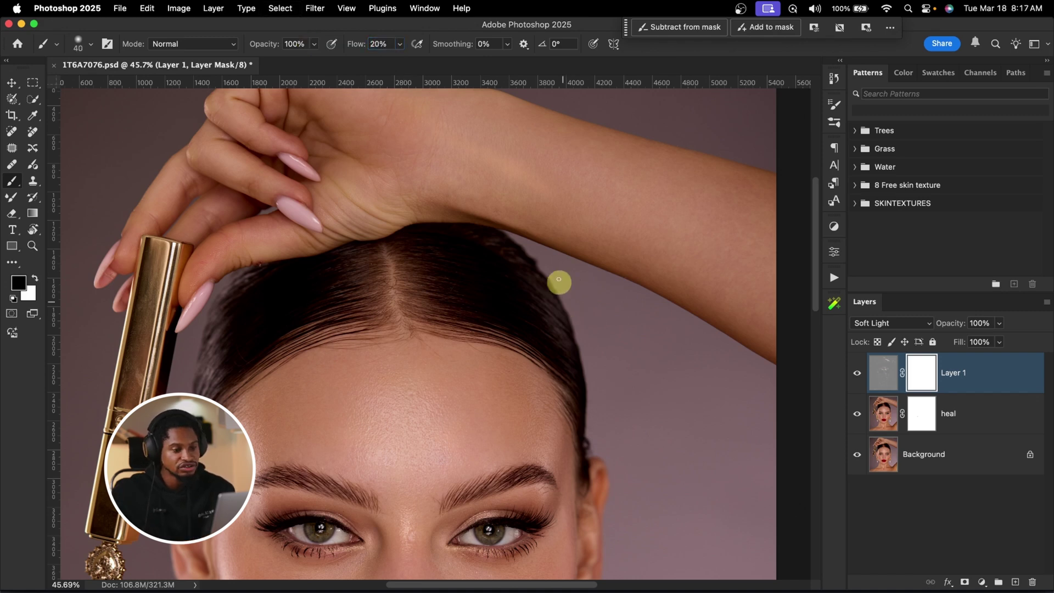
Enlarge the brush to 400 and paint black on Layer 1's mask over the wrist and forearm to reduce the effect there
key("bracketright")
key("bracketright")
key("bracketright")
key("bracketright")
key("bracketright")
key("bracketright")
key("bracketright")
key("bracketright")
key("bracketright")
key("bracketright")
left_click_drag(544, 184, 463, 149)
mouse_move(571, 214)
left_mouse_down()
mouse_move(548, 185)
mouse_move(377, 183)
left_mouse_up()
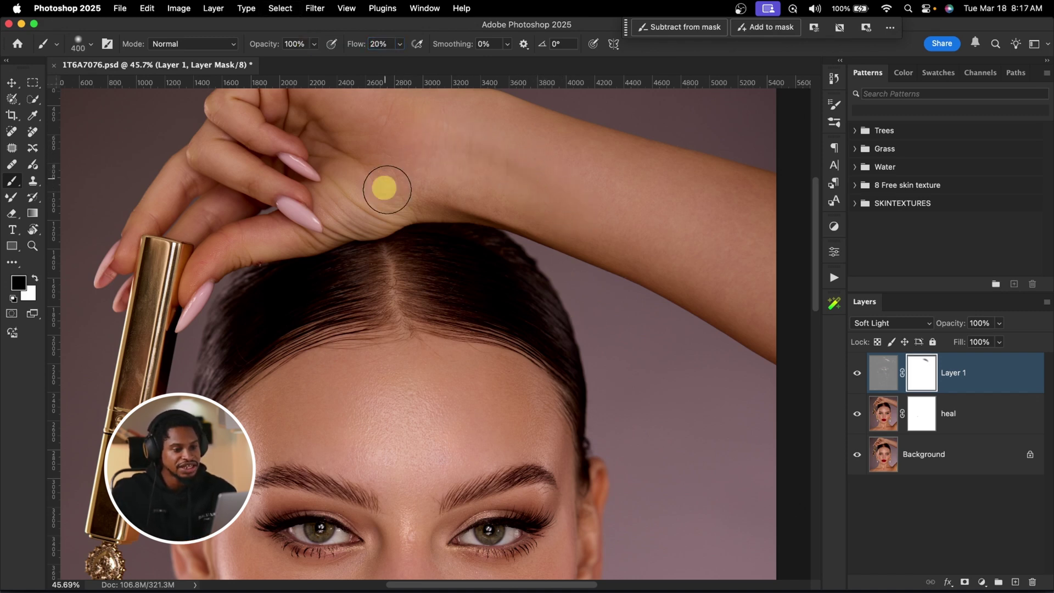
Examine the arm, face and neck with Layer 1 hidden and shown to judge the masked retouch
left_click(858, 375)
left_click(858, 375)
key("z")
left_click_drag(558, 287, 511, 275)
key("b")
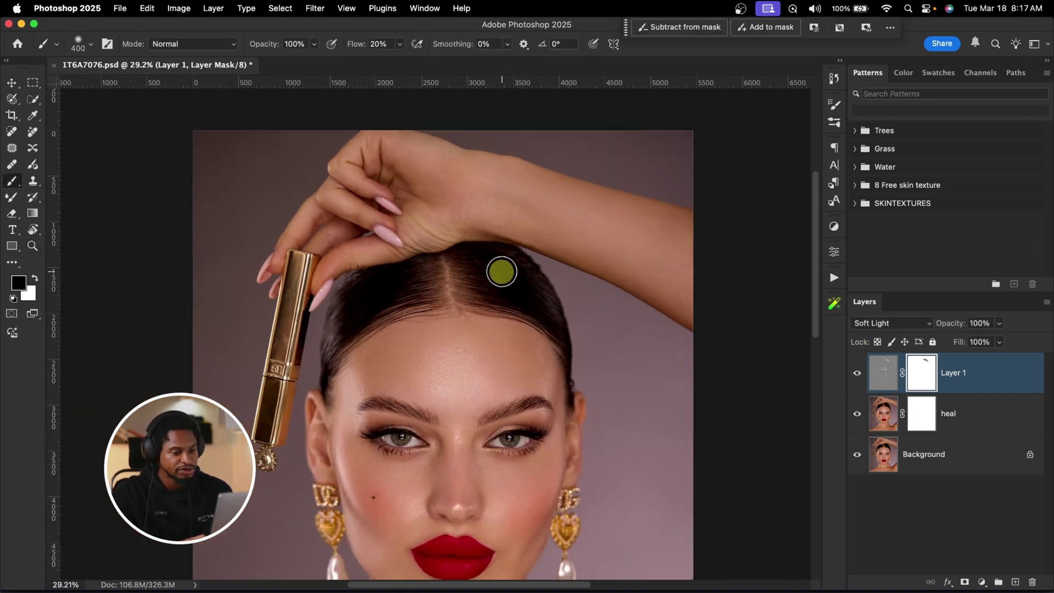
scroll(508, 449, "down", 5)
scroll(483, 515, "right", 4)
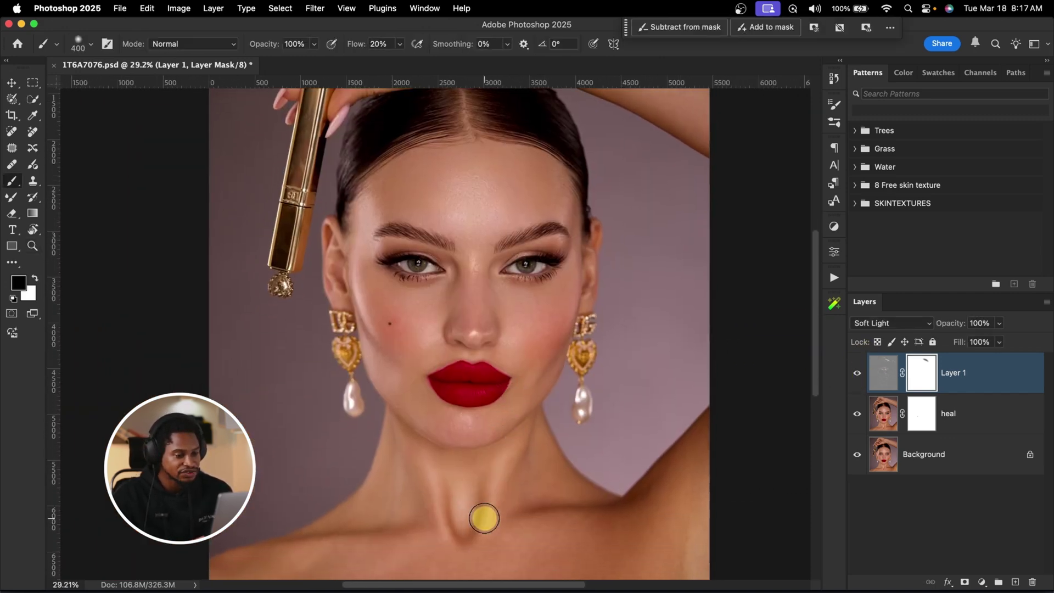
scroll(483, 494, "up", 2)
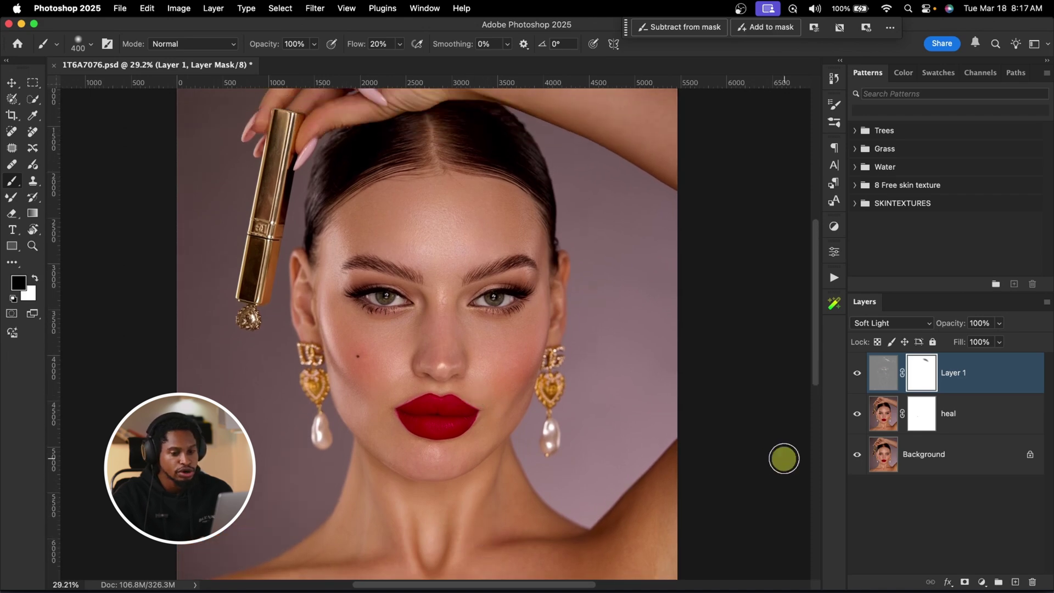
left_click(855, 377)
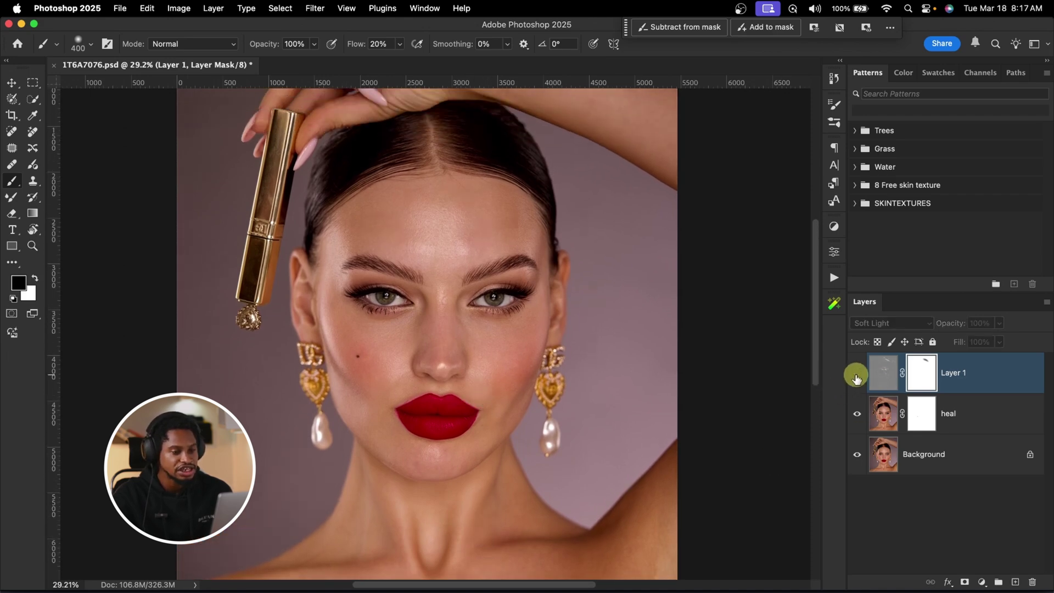
left_click(856, 377)
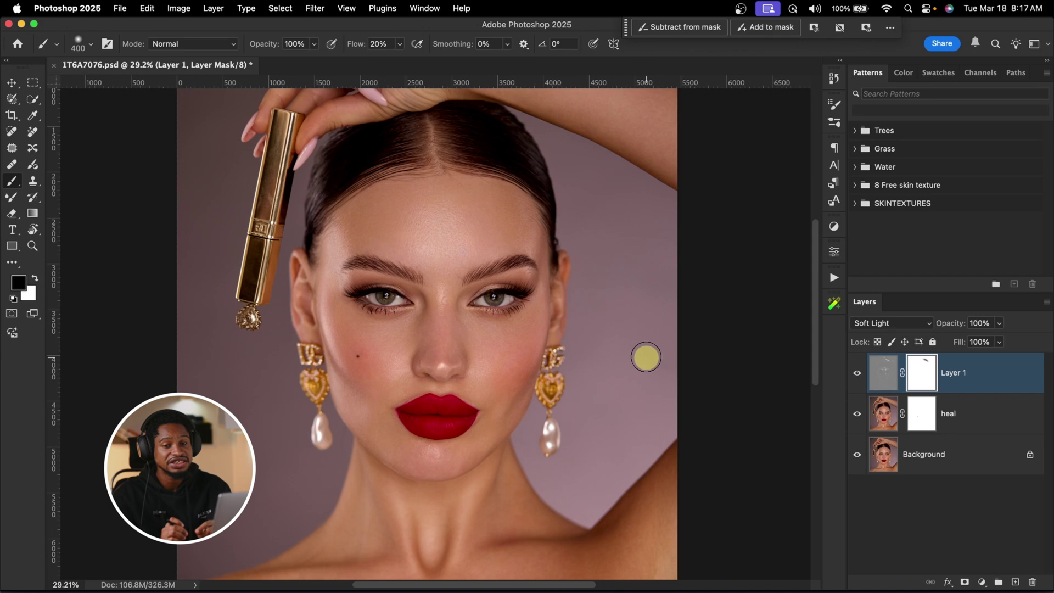
Group Layer 1 with the heal layer and compare the image with and without the group
left_click(886, 378, "shift")
left_click(1007, 376)
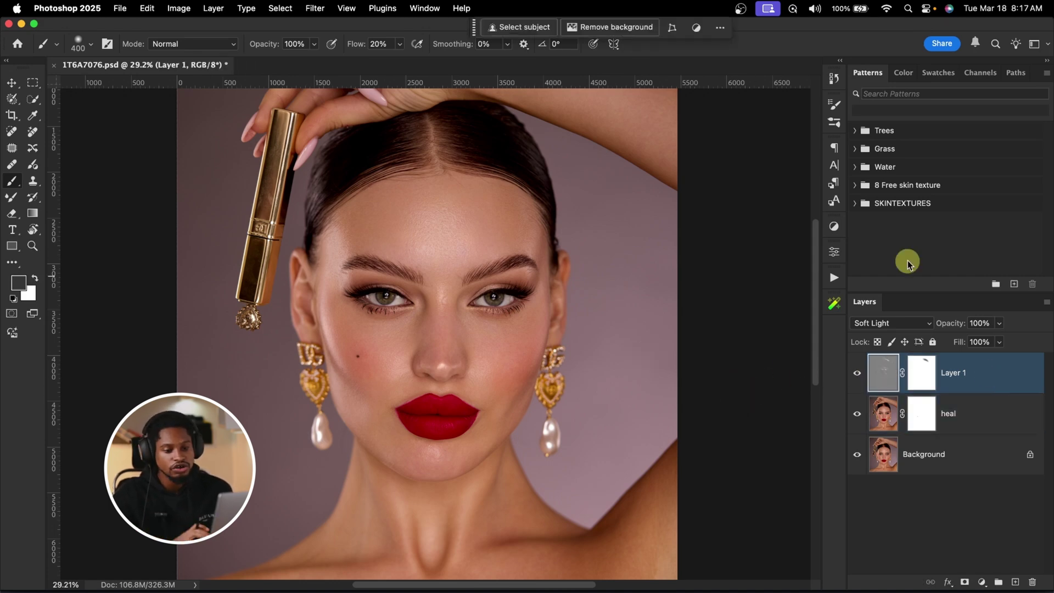
left_click(992, 421, "shift")
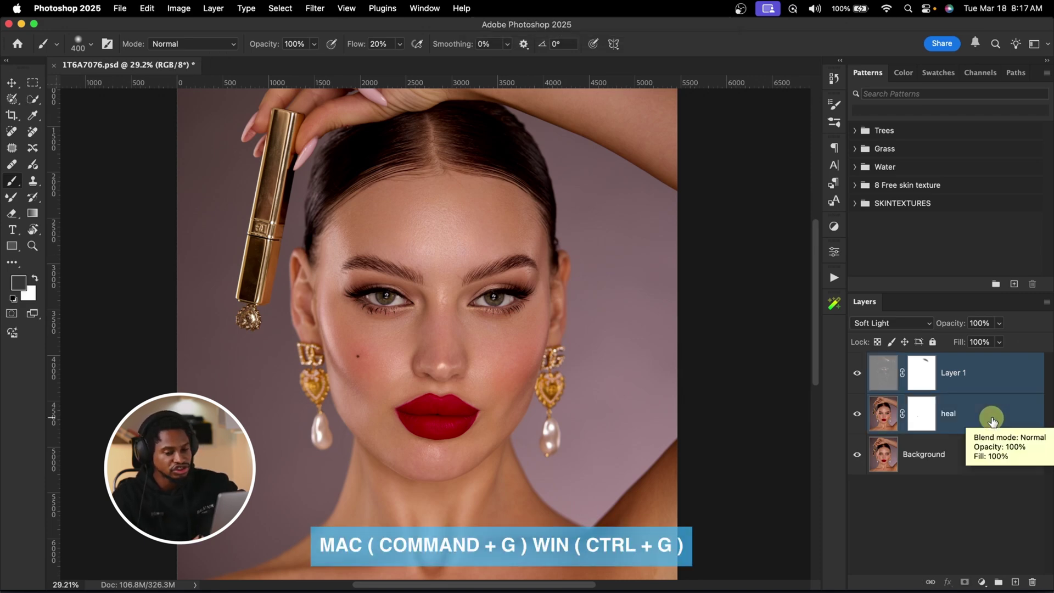
key("super+g")
left_click(857, 362)
left_click(857, 362)
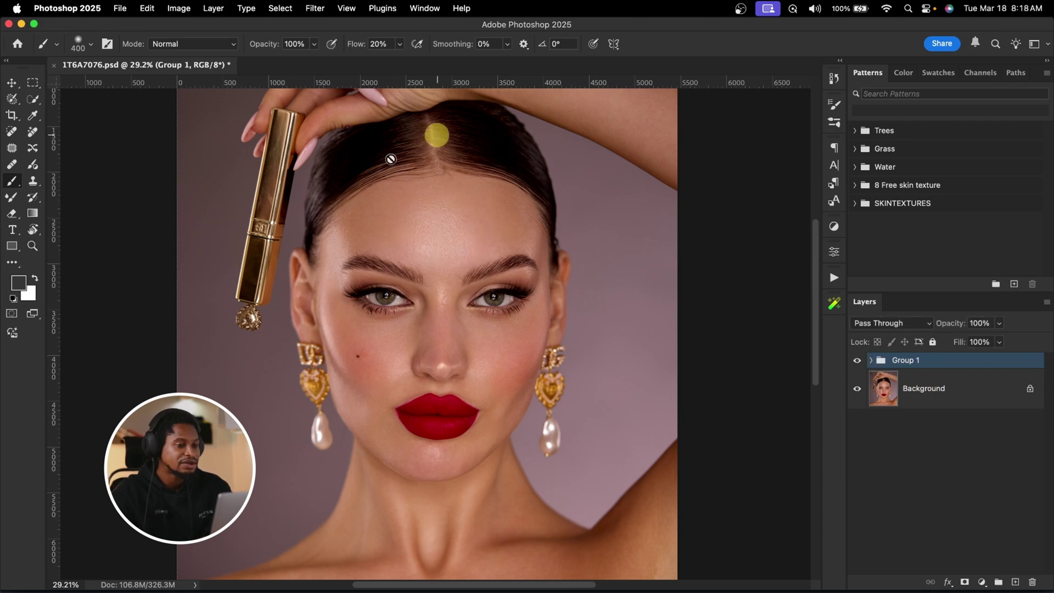
Stamp all visible layers into a new merged layer above the group
mouse_move(470, 294)
left_mouse_down()
mouse_move(522, 302)
mouse_move(400, 294)
mouse_move(460, 306)
left_mouse_up()
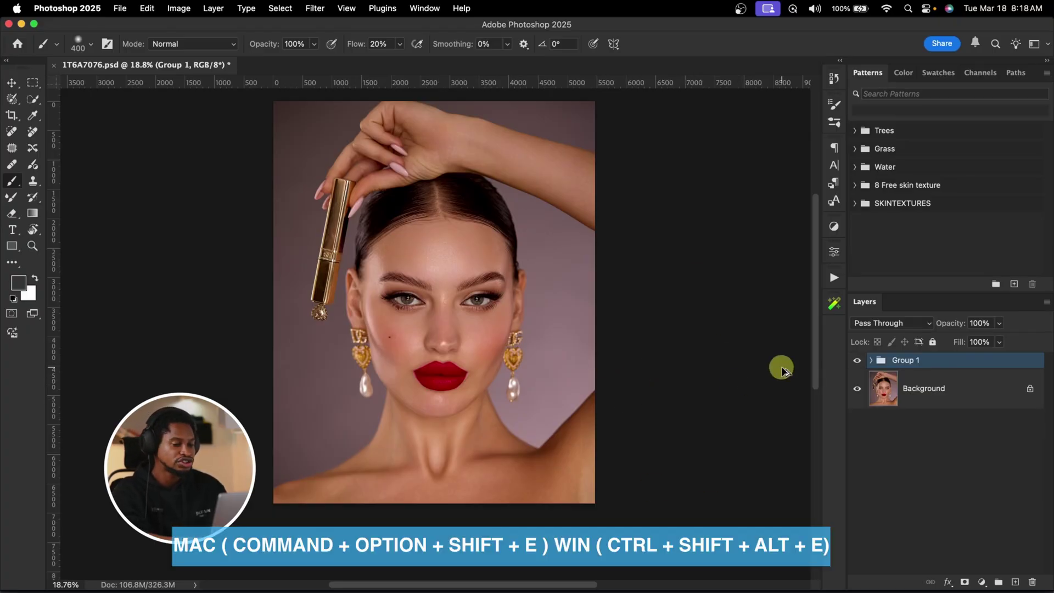
key("alt+shift+super+e")
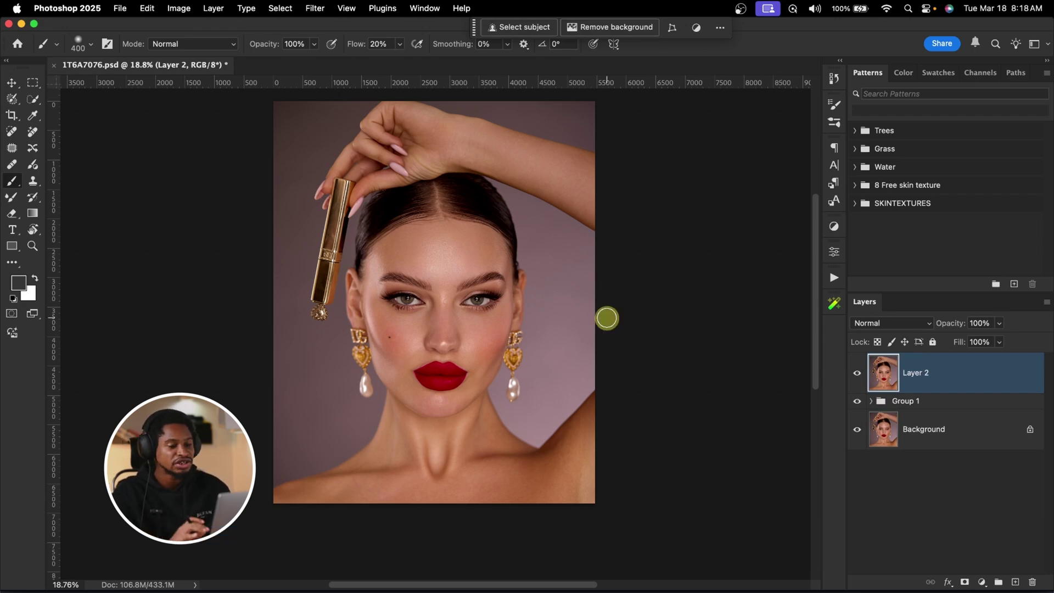
Open the Reblum Retouch filter on Layer 2 and inspect the face up close in its preview
left_click(316, 9)
mouse_move(404, 286)
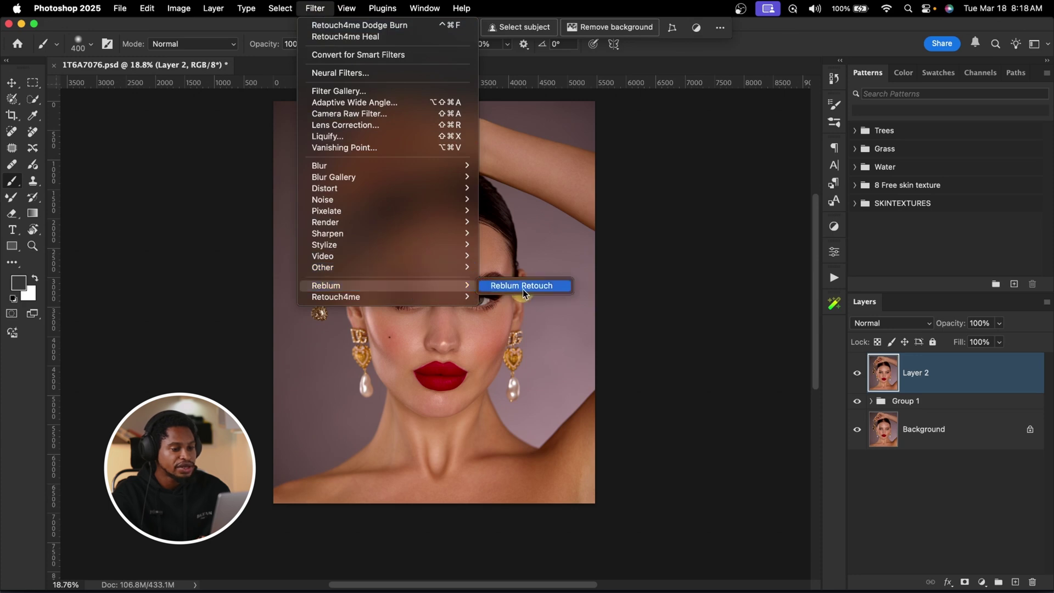
left_click(545, 288)
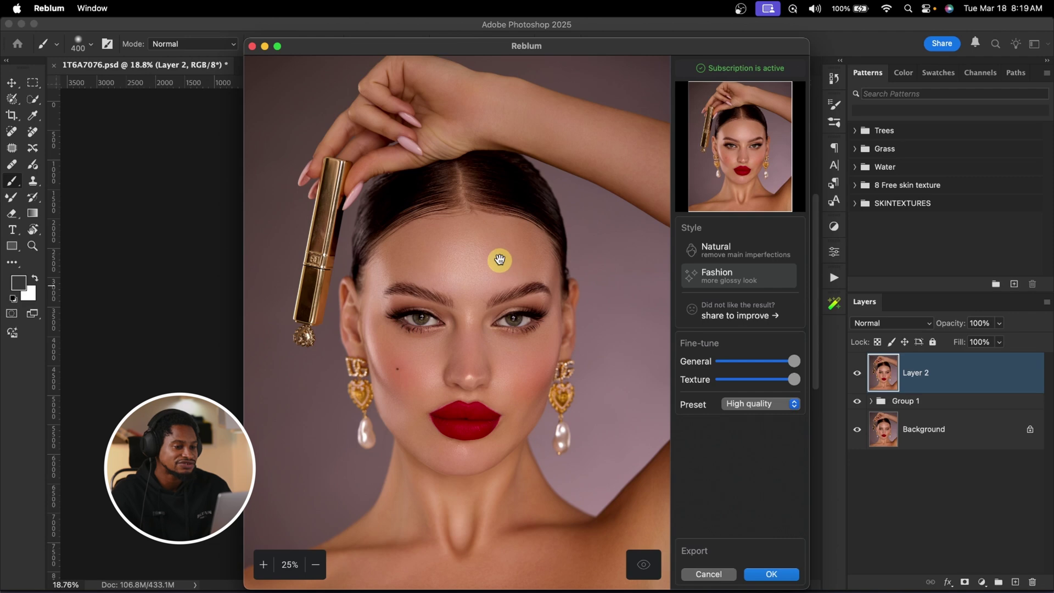
left_click(264, 564)
left_click(263, 555)
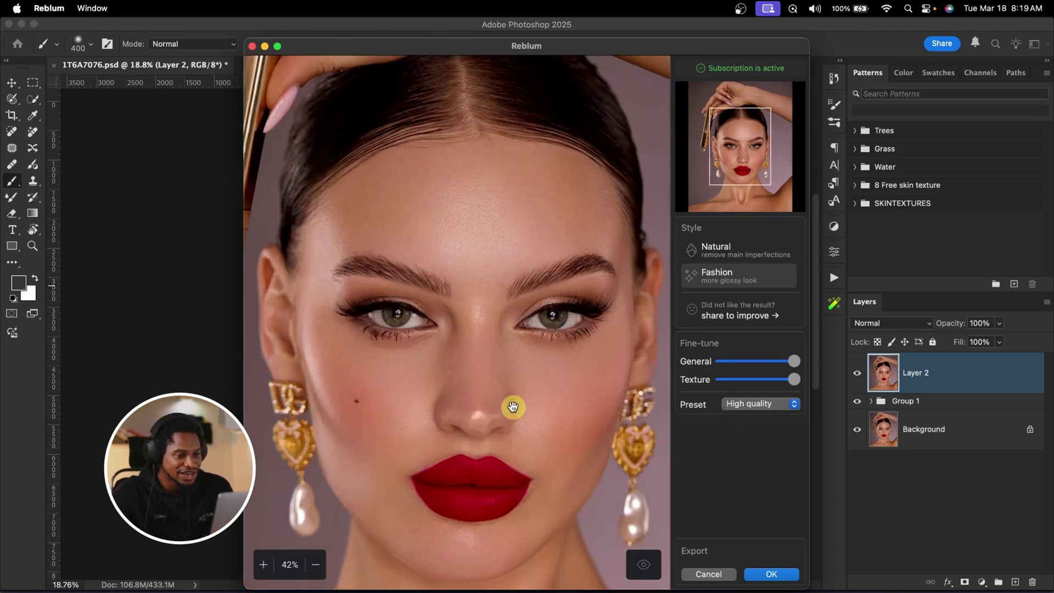
left_click_drag(510, 404, 473, 357)
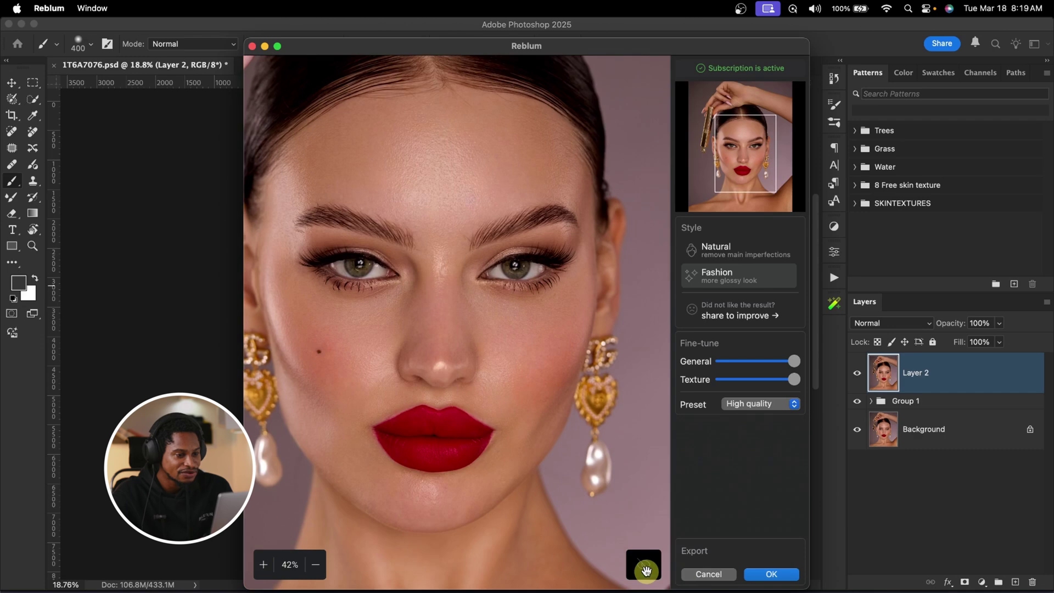
left_click_drag(487, 411, 513, 412)
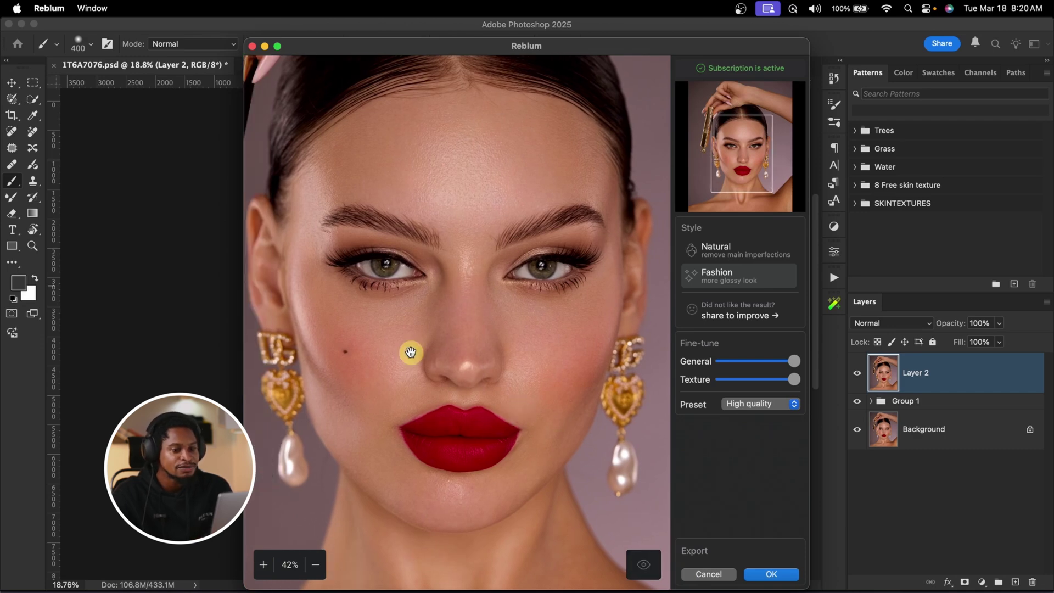
Try the Natural style and minimum General and Texture strengths, restoring Fashion and both strengths to maximum
left_click(733, 252)
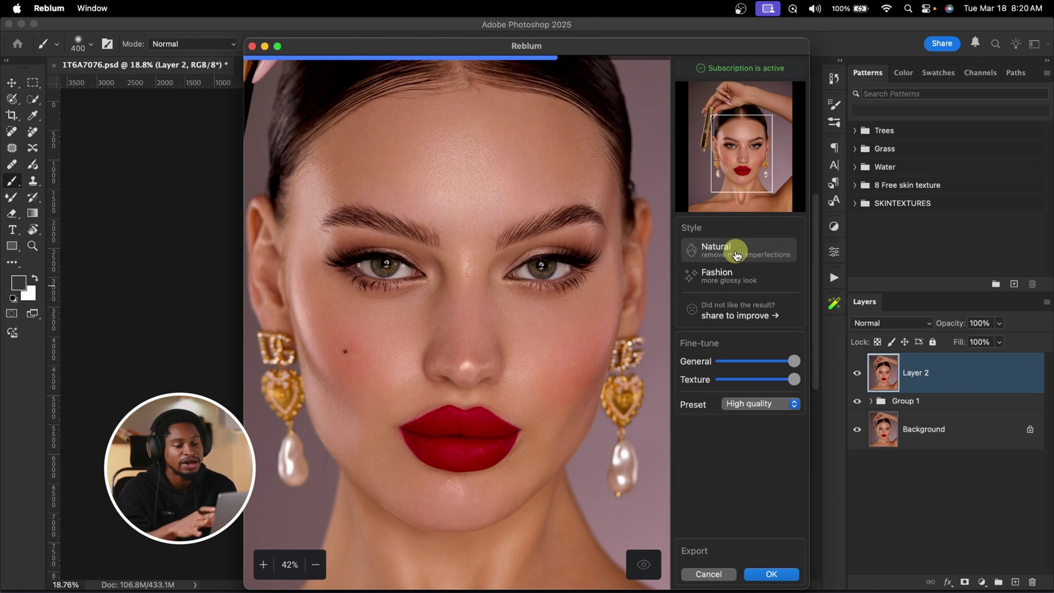
left_click(735, 273)
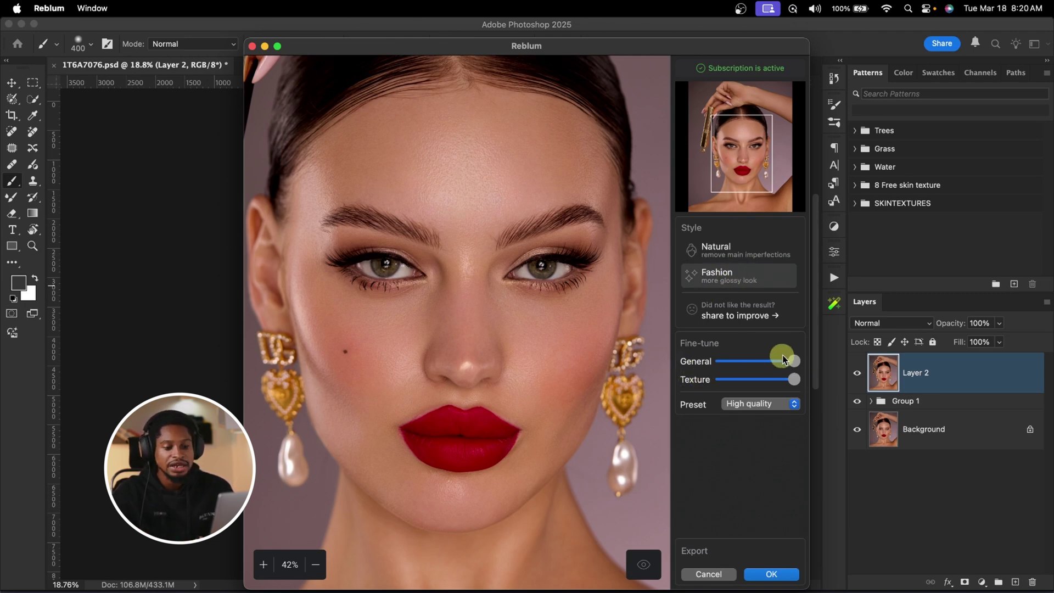
left_click_drag(794, 361, 720, 361)
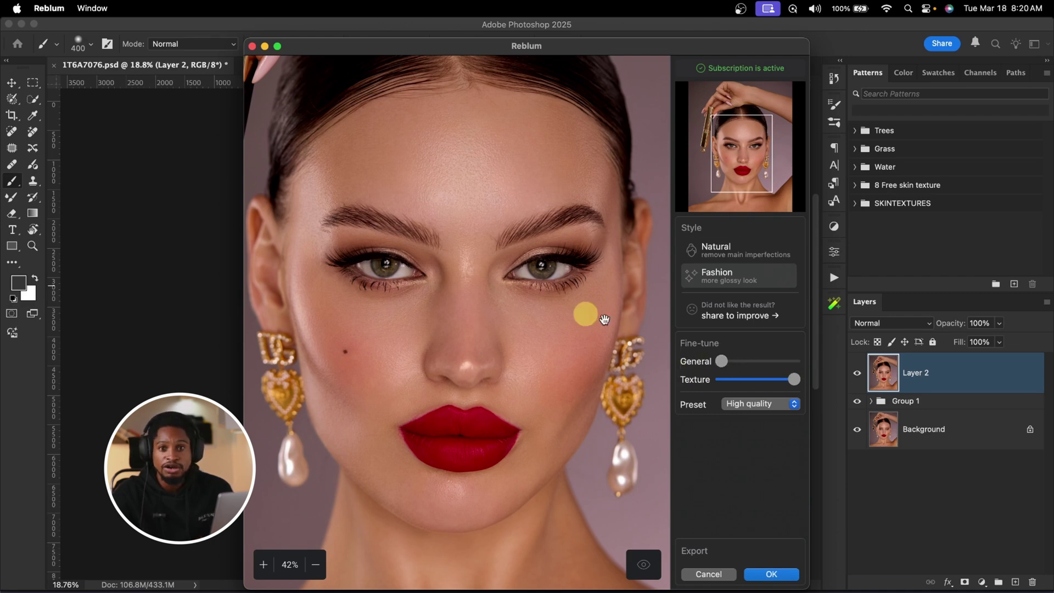
left_click(722, 380)
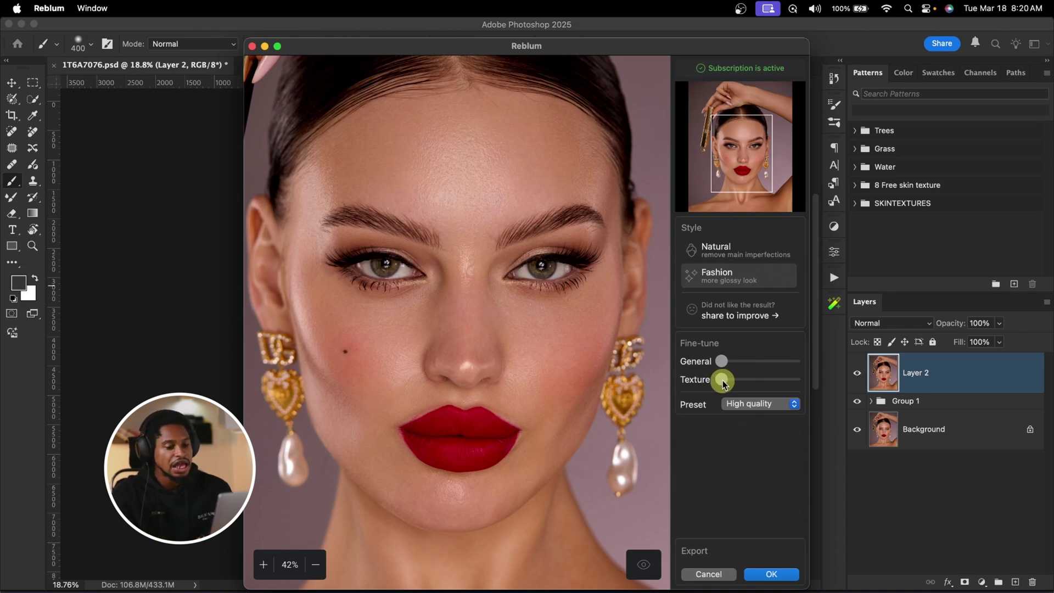
left_click_drag(722, 380, 812, 373)
left_click_drag(722, 361, 834, 358)
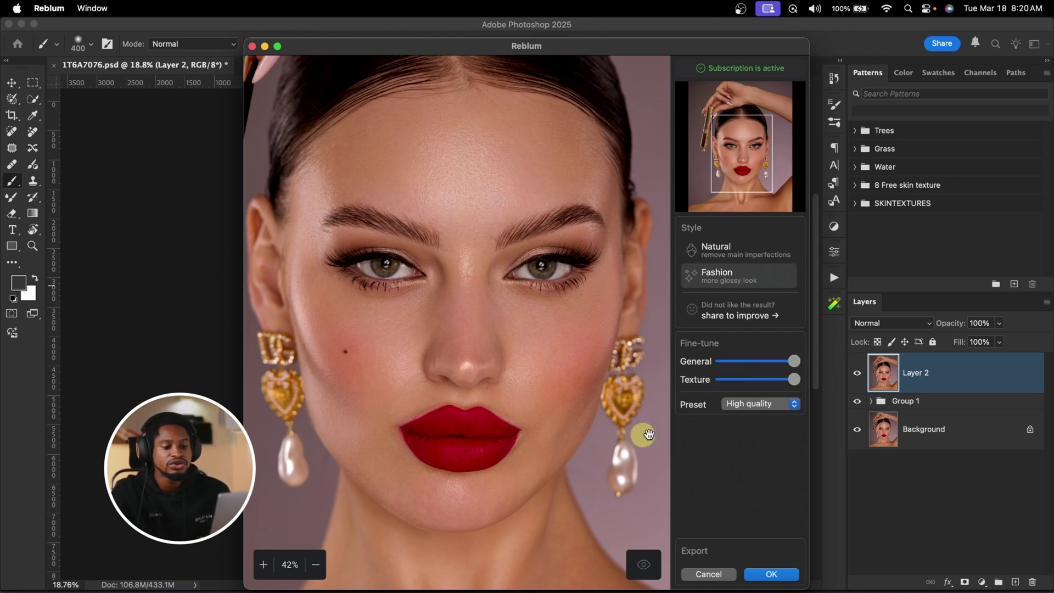
Keep the High quality preset, compare the preview with the original, and apply the Reblum retouch
left_click(736, 407)
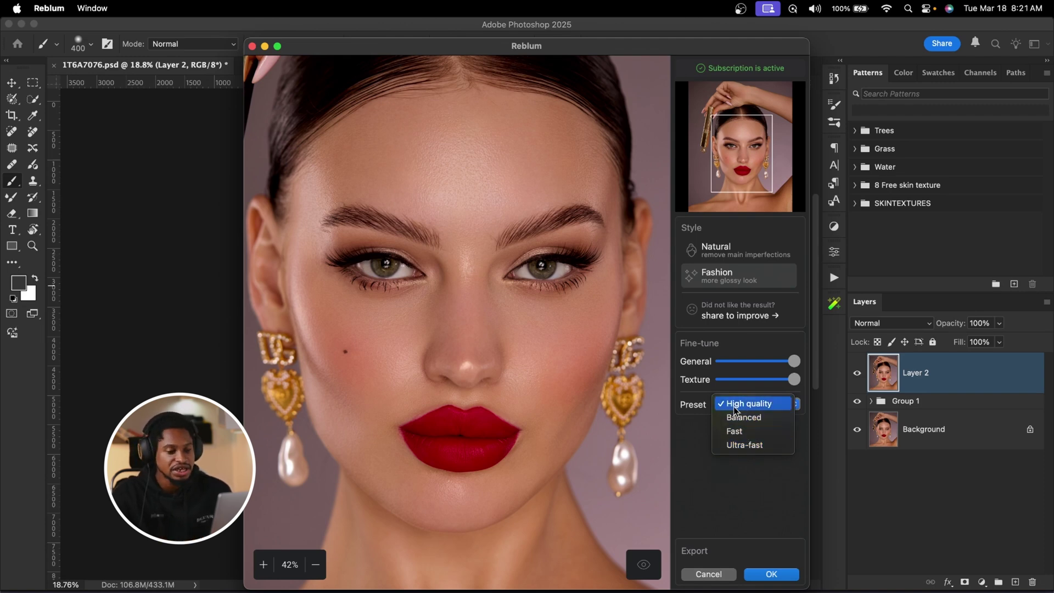
left_click(776, 406)
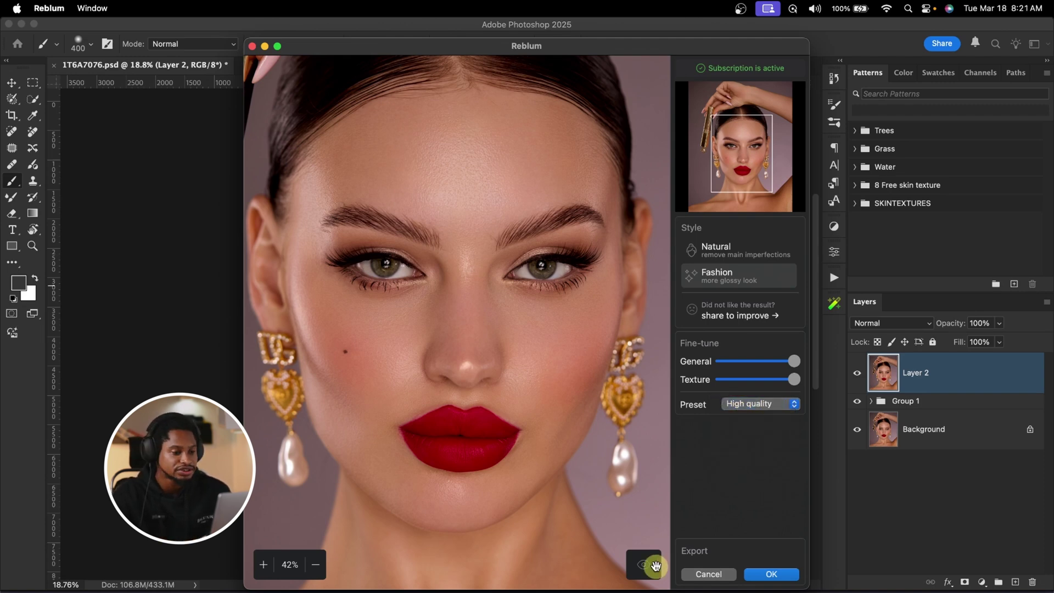
left_click(655, 566)
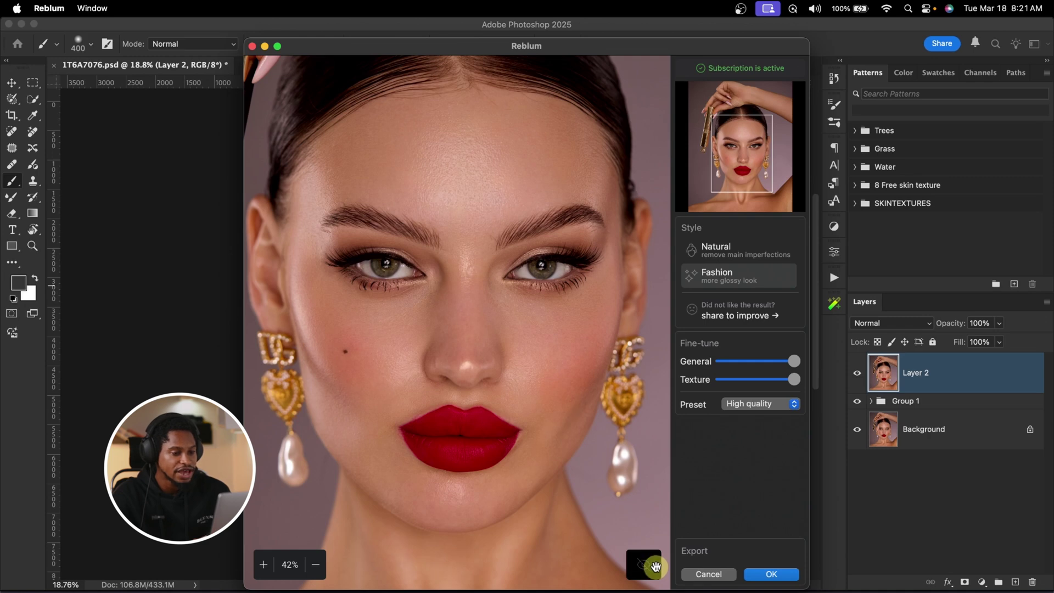
left_click(773, 574)
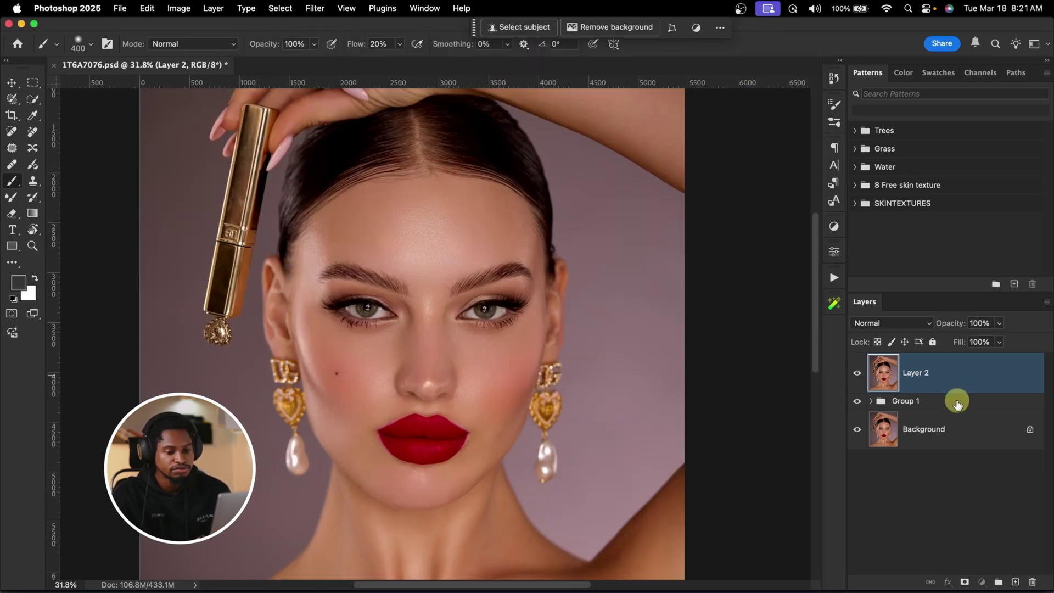
Group Layer 2 with Group 1 and compare the portrait with the new group hidden and shown
left_click(956, 402, "shift")
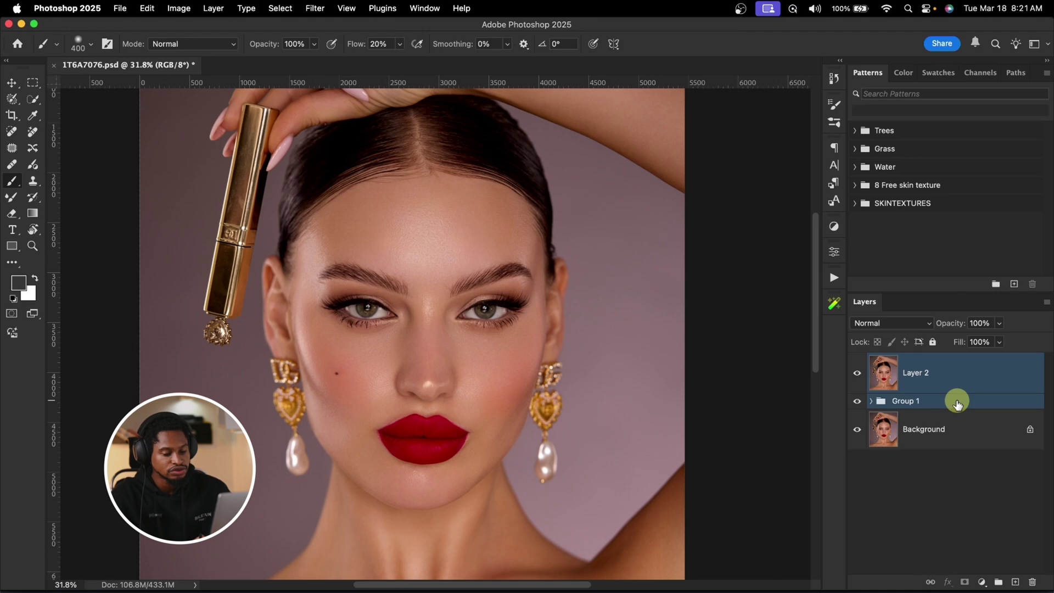
key("super+g")
left_click(858, 362)
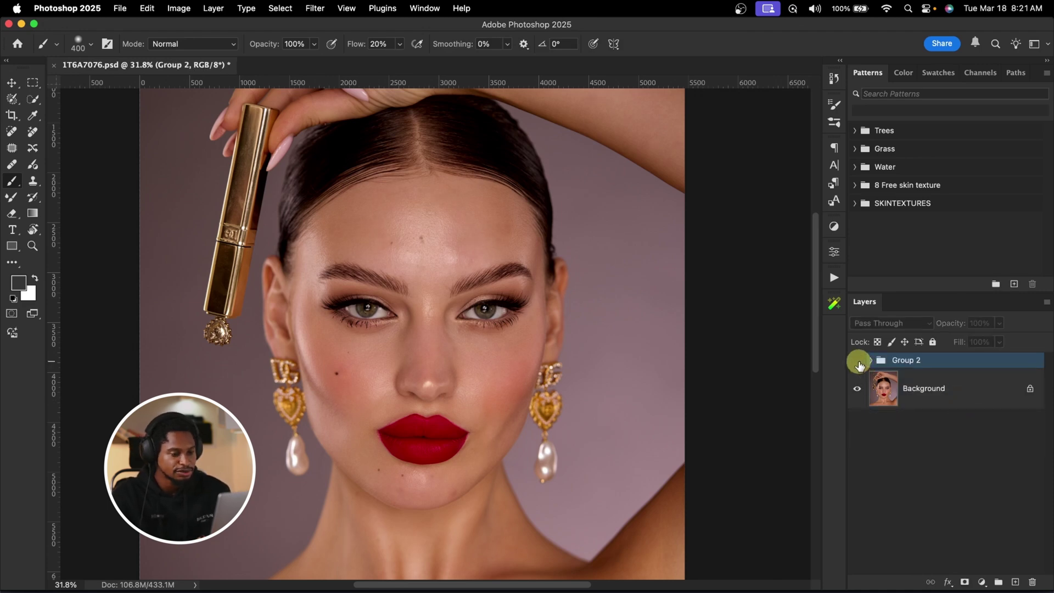
left_click(858, 363)
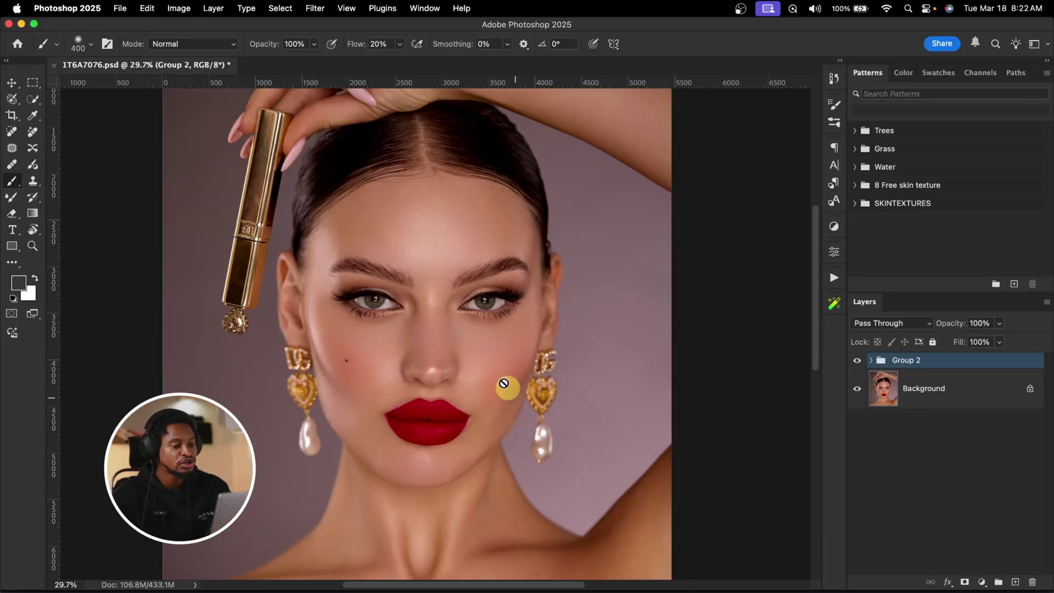
Stamp all visible layers into a new merged layer above Group 2
key("z")
mouse_move(477, 357)
left_mouse_down()
mouse_move(520, 357)
mouse_move(471, 359)
left_mouse_up()
key("b")
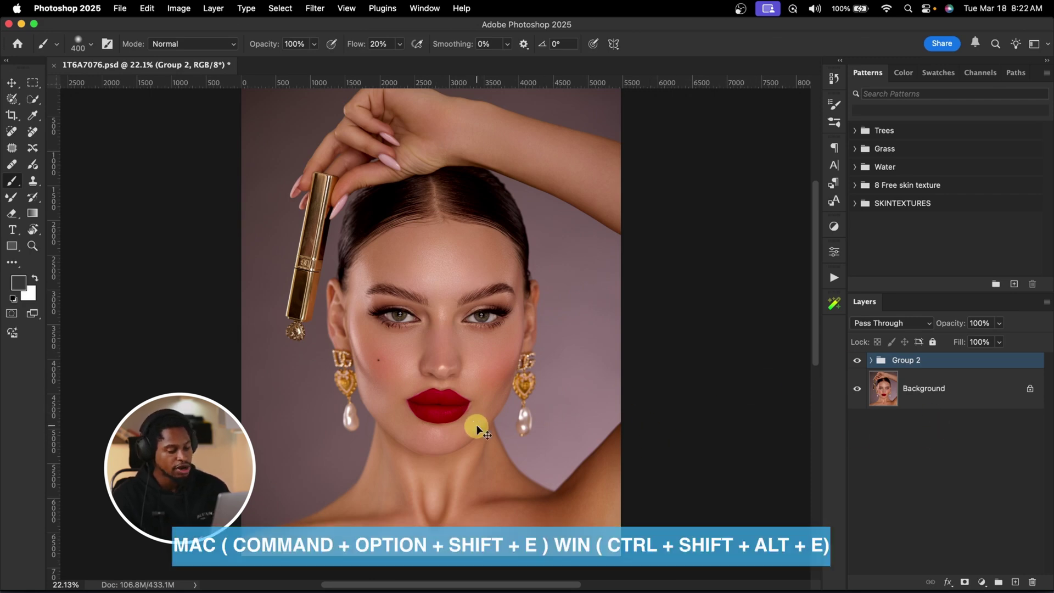
key("alt+shift+super+e")
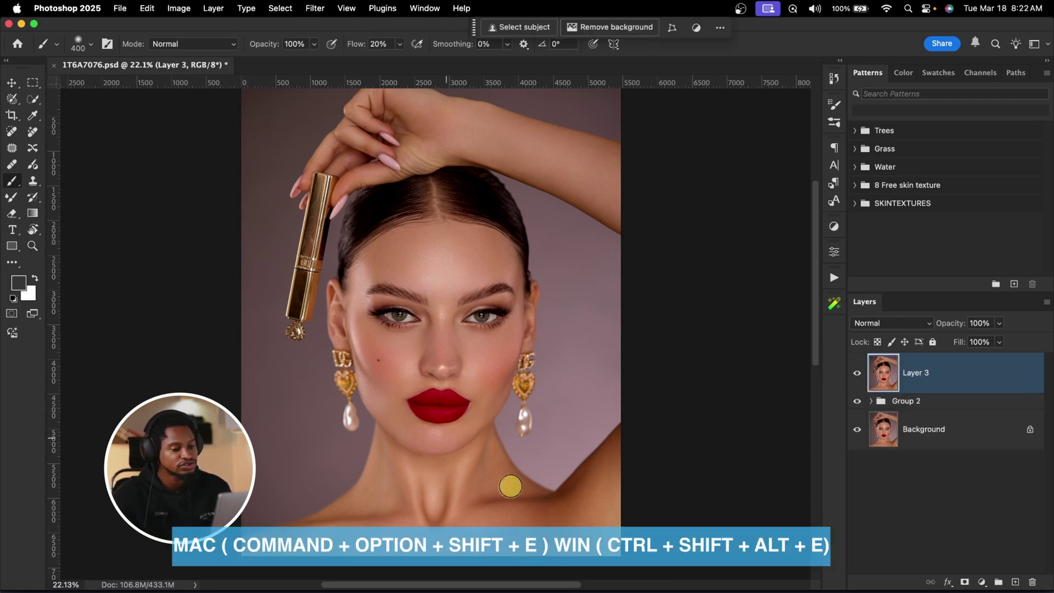
Open the Retouch4me Face Make filter on Layer 3 and enable its Makeup adjustments
left_click(314, 8)
mouse_move(356, 309)
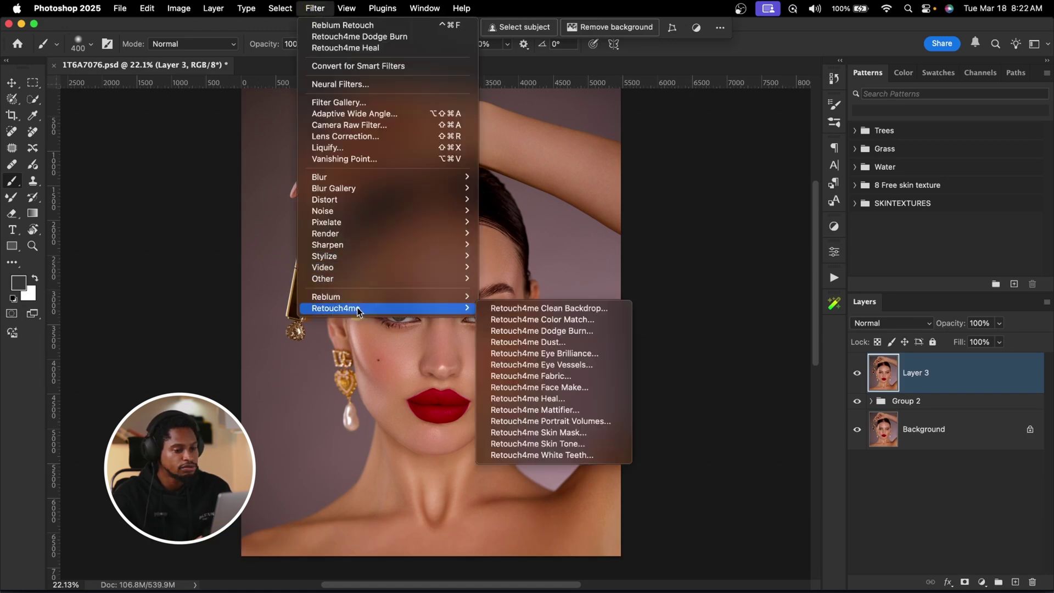
left_click(579, 391)
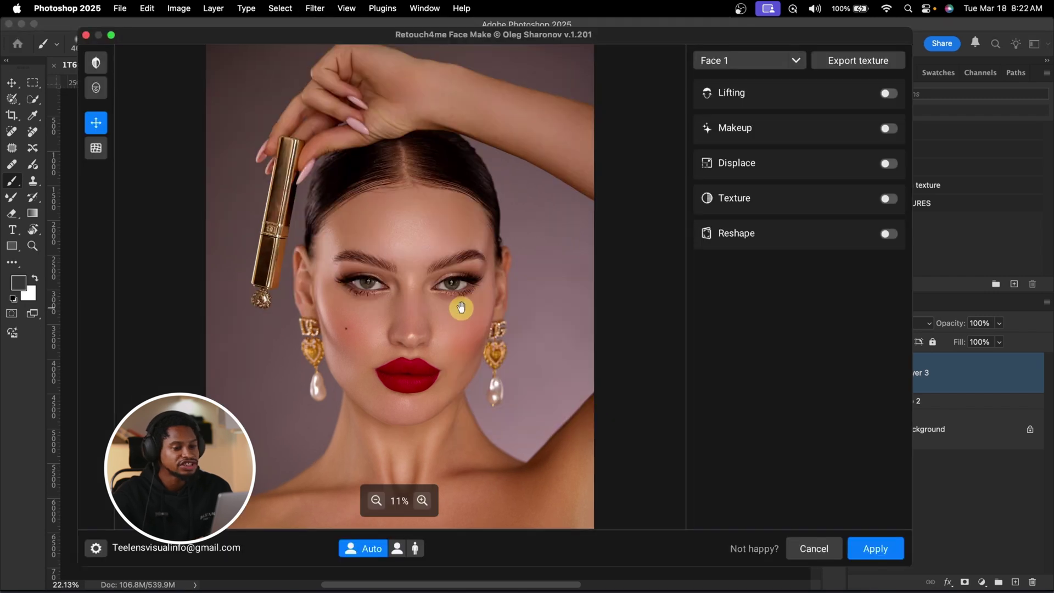
left_click(889, 129)
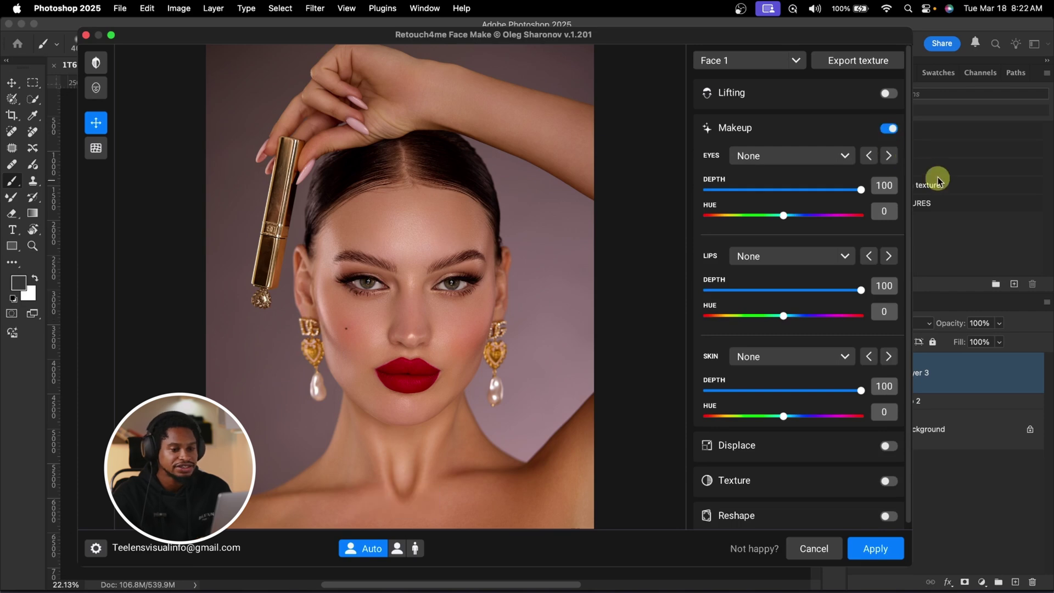
Set the eye makeup to Smoke Wisper after trying Smoke Veil, and shift its hue to -106
left_click(845, 156)
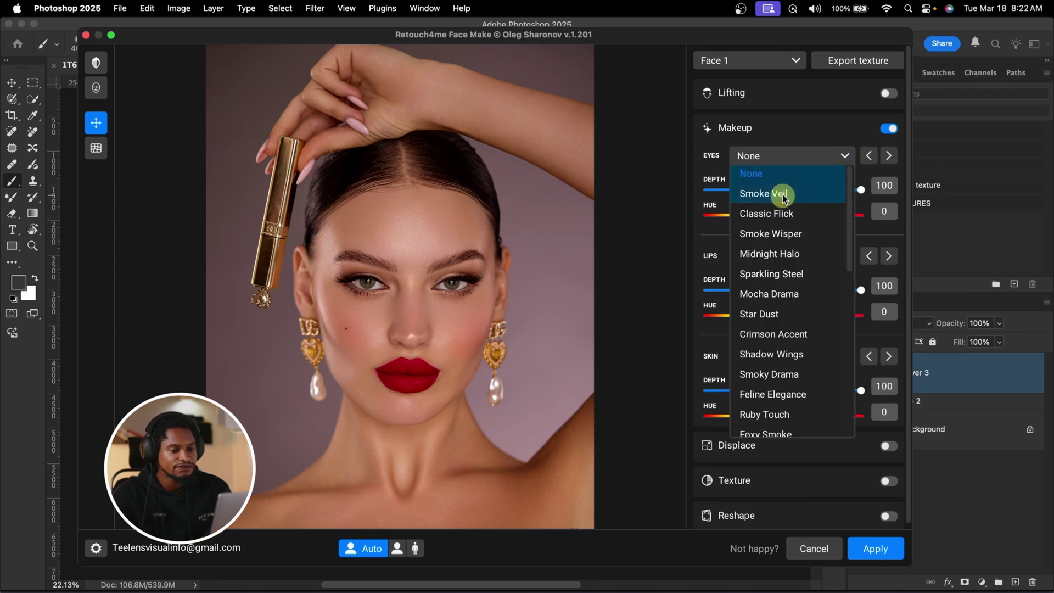
left_click(807, 187)
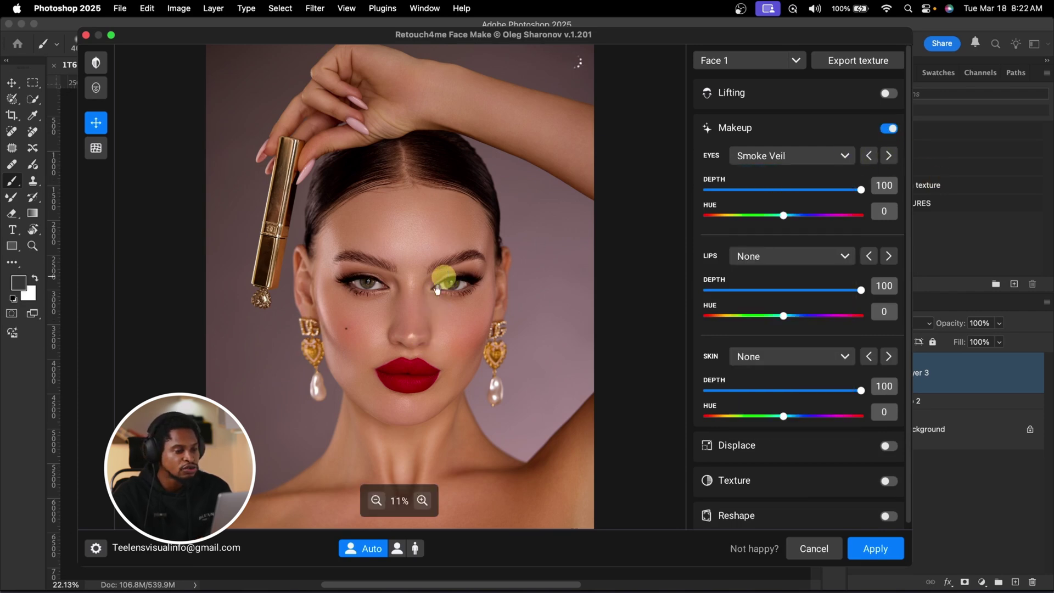
left_click(422, 500)
left_click(422, 500)
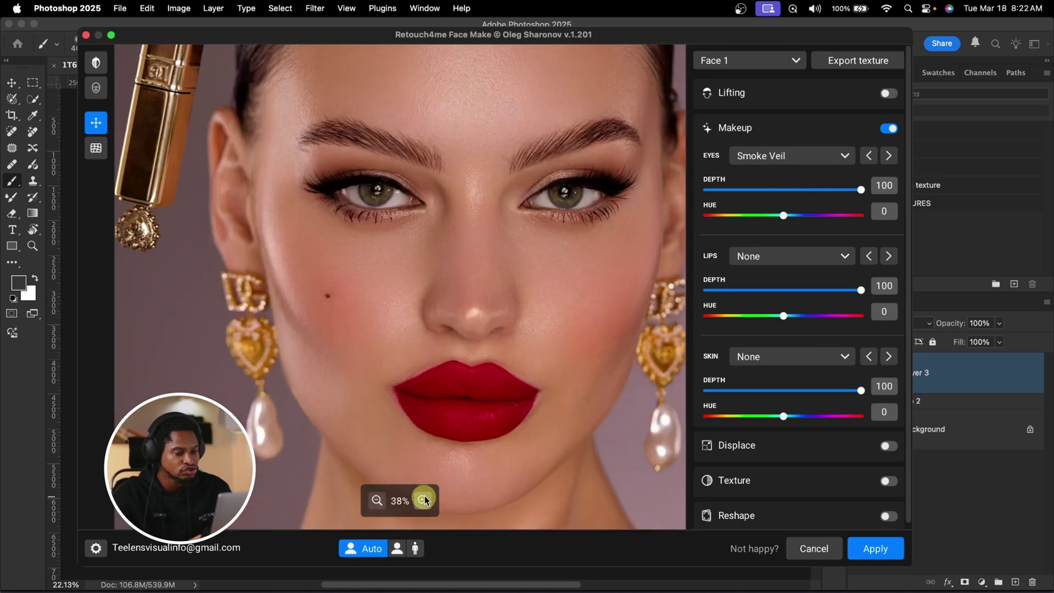
left_click_drag(514, 304, 468, 284)
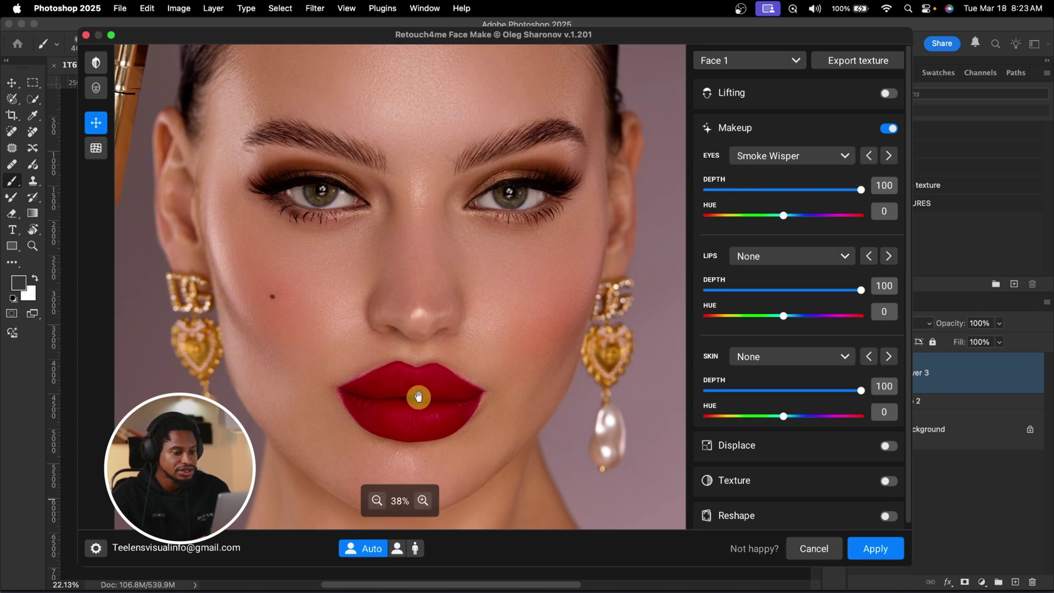
left_click(451, 300)
left_click(451, 299)
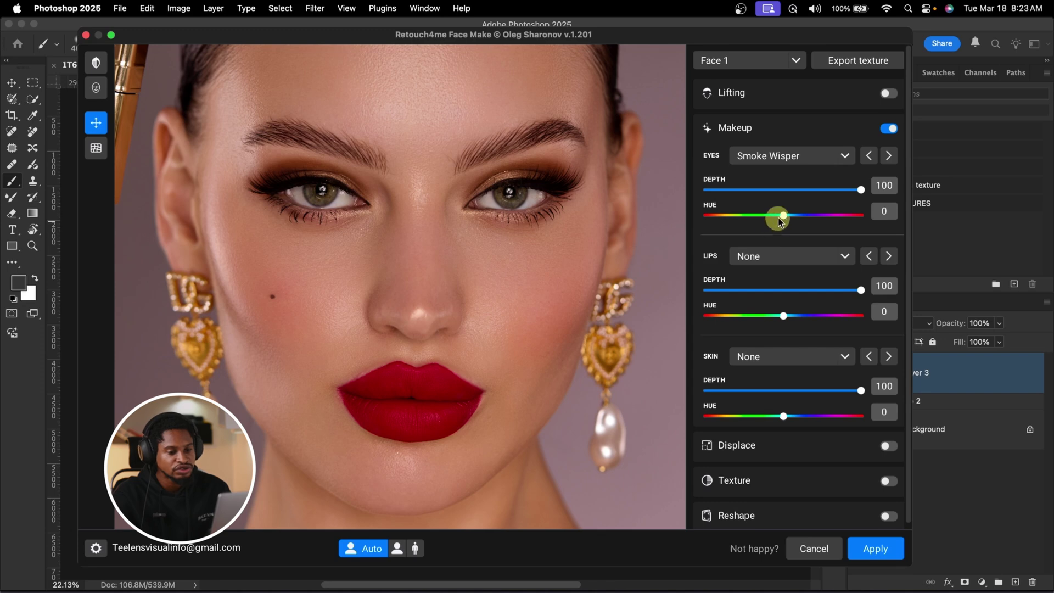
left_click_drag(784, 216, 738, 217)
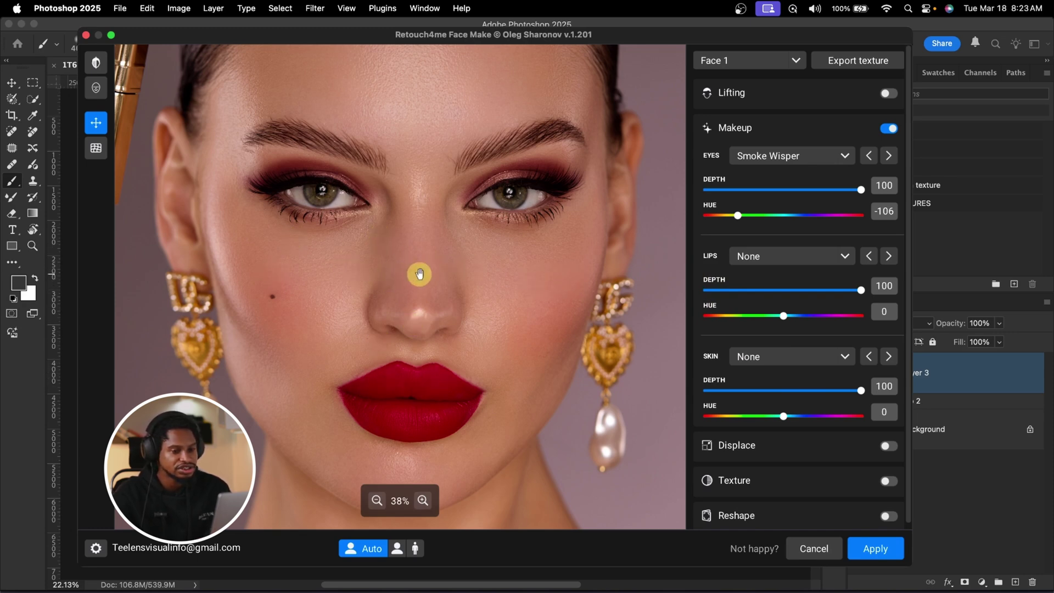
Add the Sun-Kissed skin makeup for freckles and set its depth to 43
left_click(845, 357)
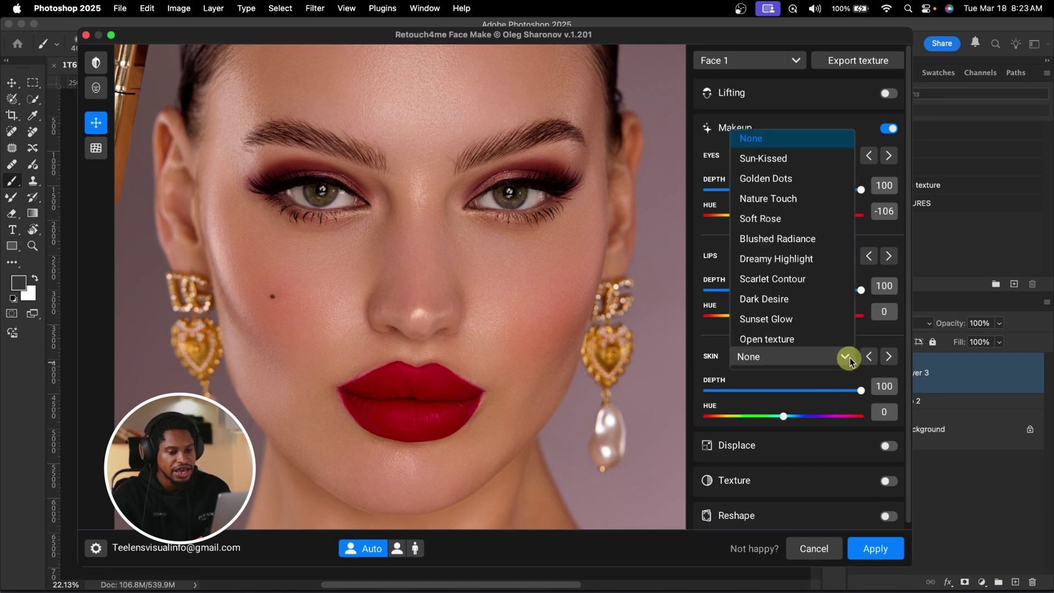
left_click(775, 158)
mouse_move(427, 281)
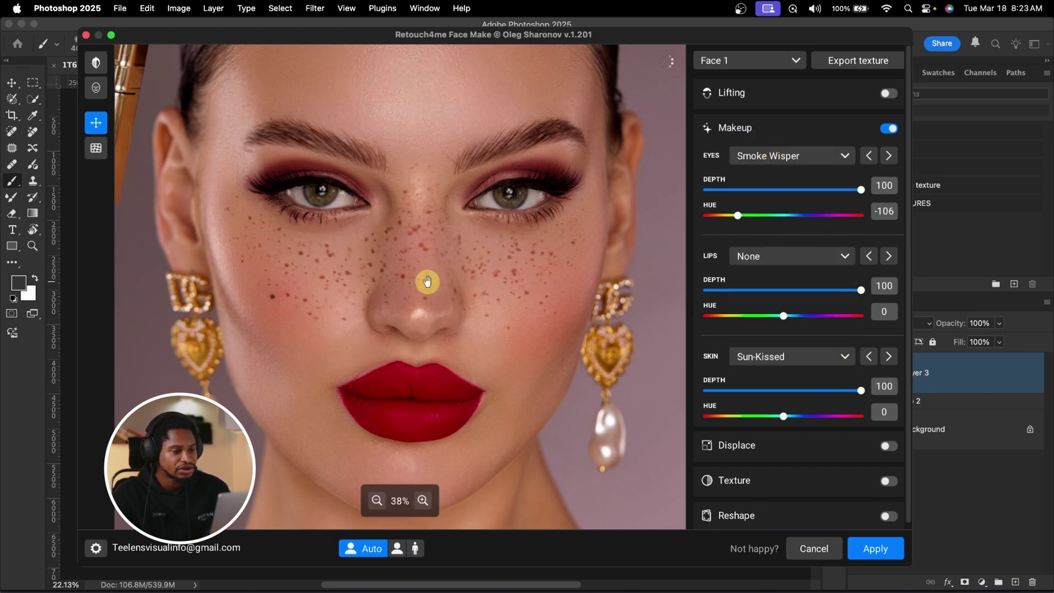
left_click(861, 391)
left_click_drag(862, 393, 851, 393)
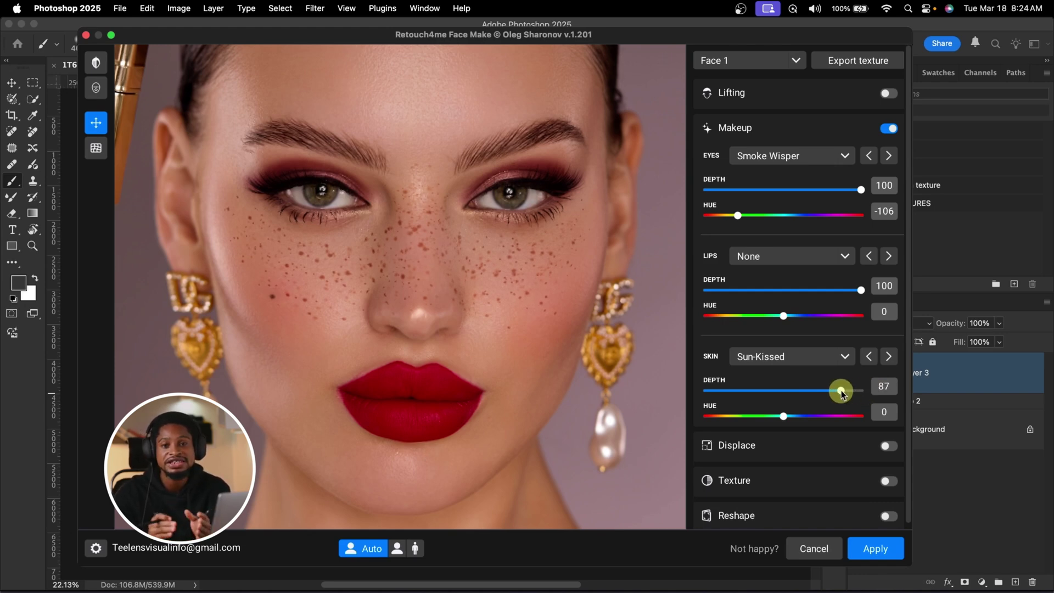
left_click_drag(841, 390, 773, 393)
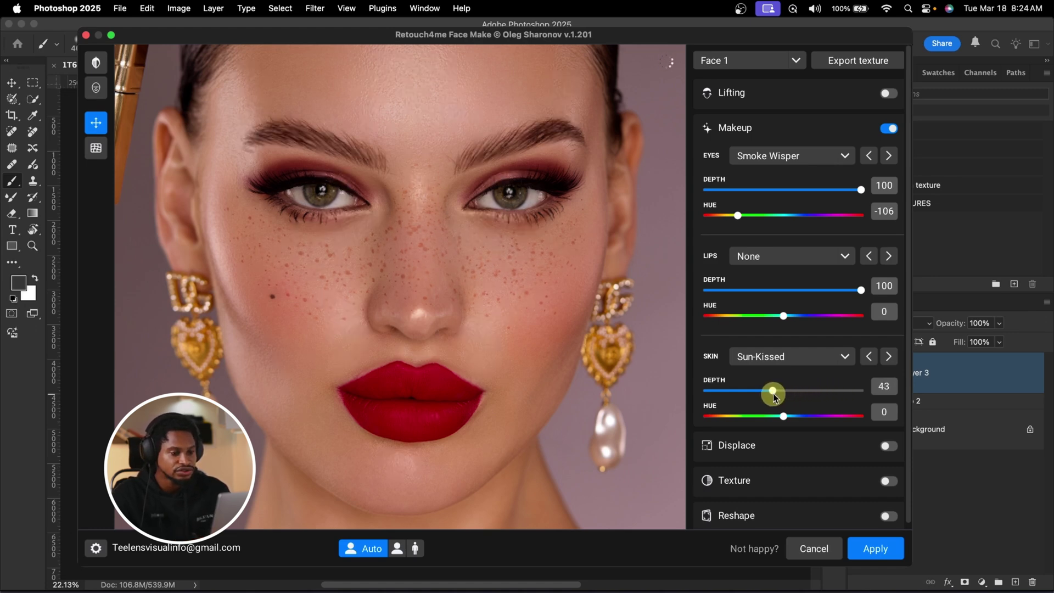
Apply the Face Make makeup to Layer 3 and compare the portrait with and without it
left_click(472, 388)
left_click(473, 388)
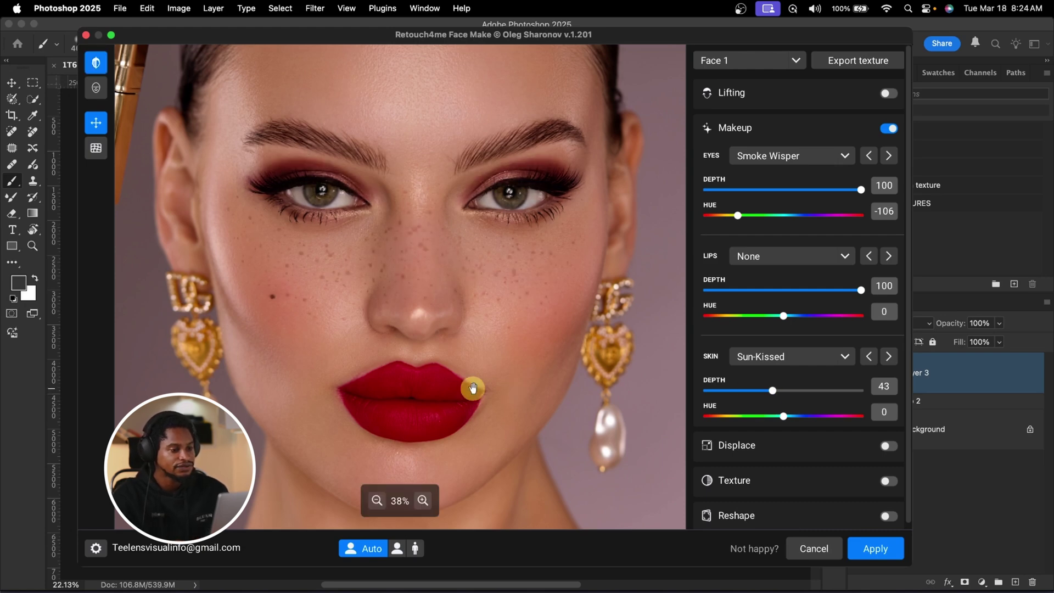
left_click(472, 388)
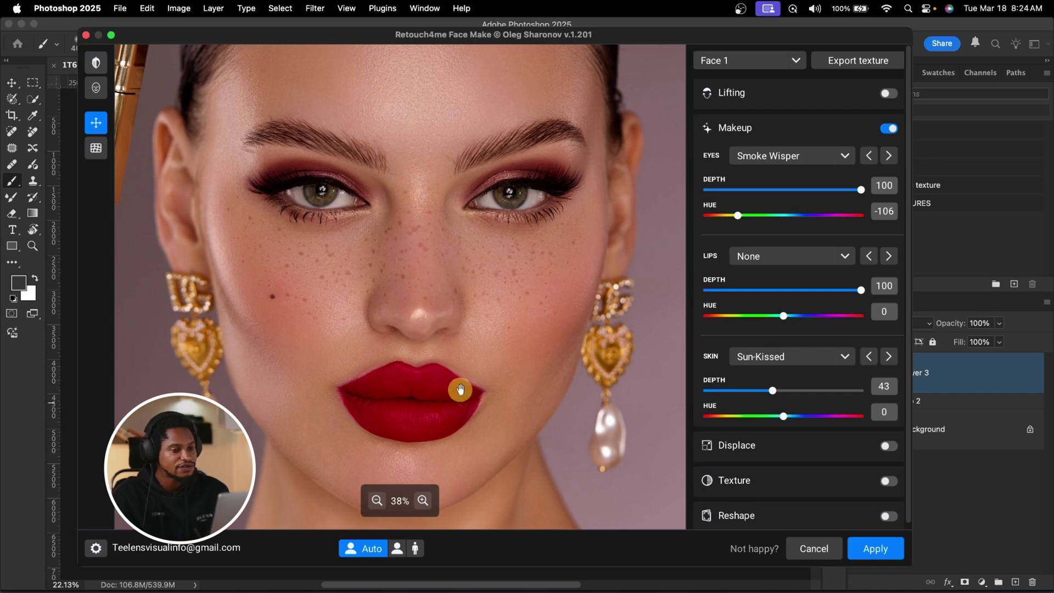
left_click(877, 549)
left_click(858, 374)
left_click(858, 373)
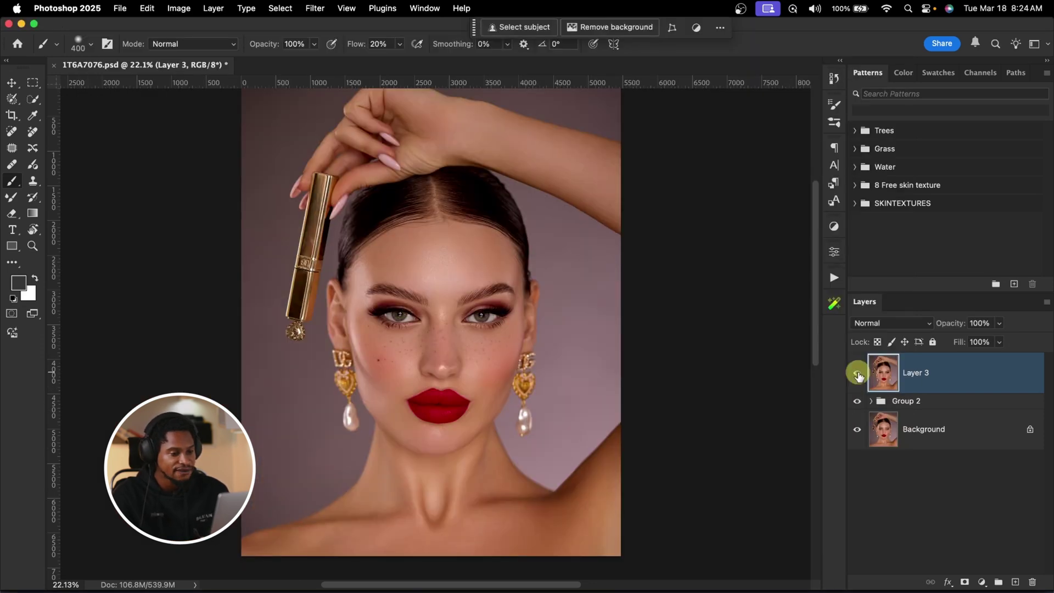
Merge everything visible into a new layer above Layer 3 and open the Retouch4me Portrait Volumes filter on it
key("z")
left_click_drag(447, 358, 485, 354)
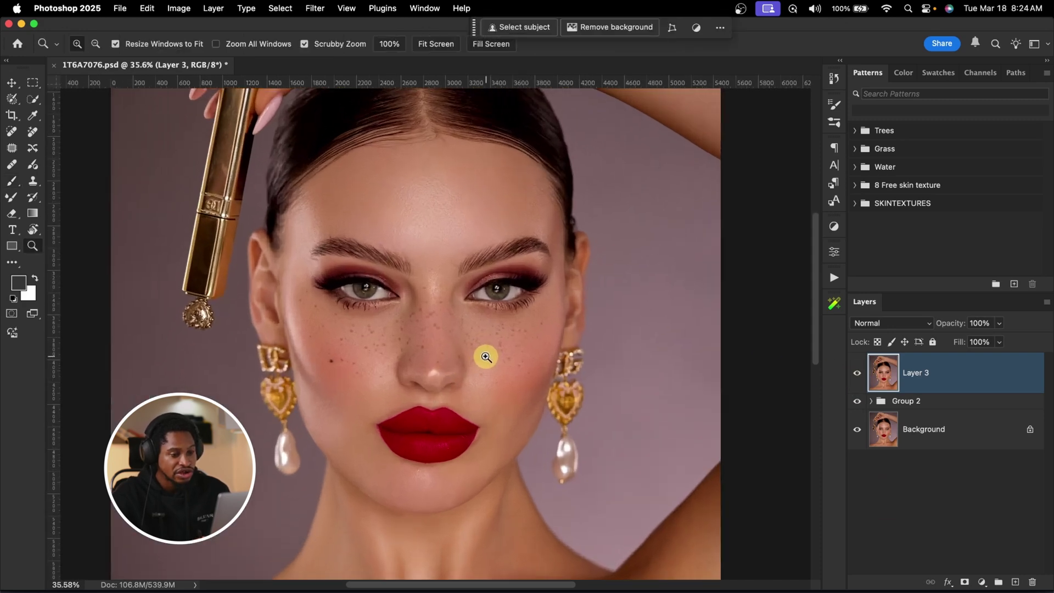
key("b")
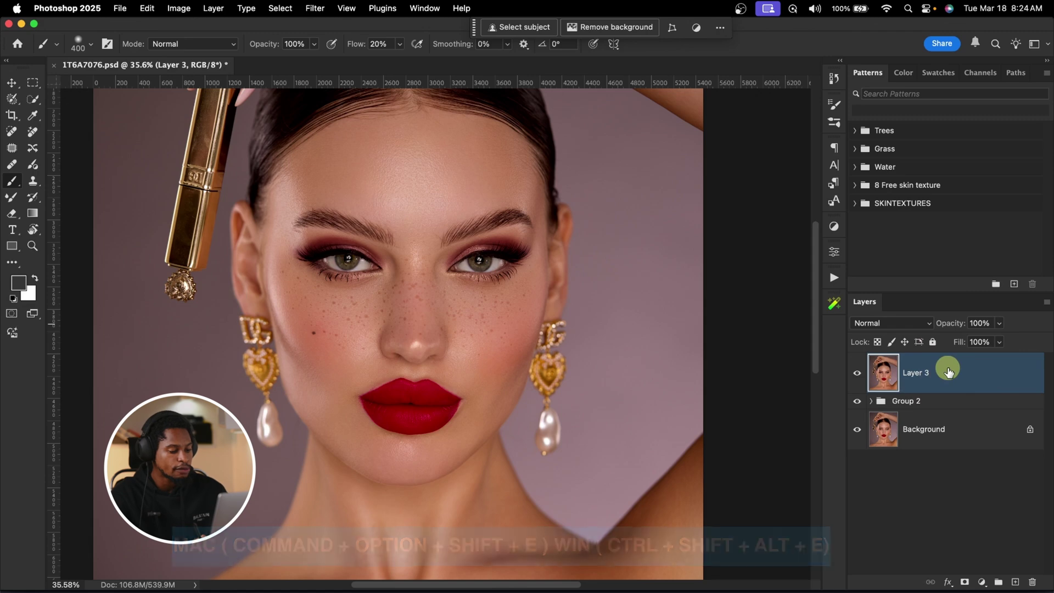
key("super+alt+shift+e")
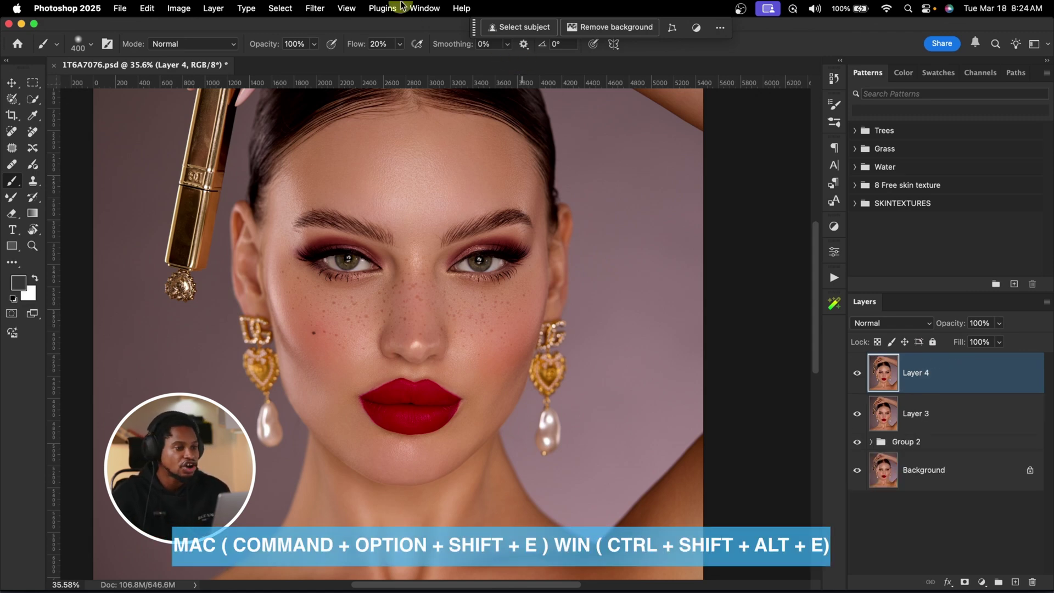
left_click(315, 9)
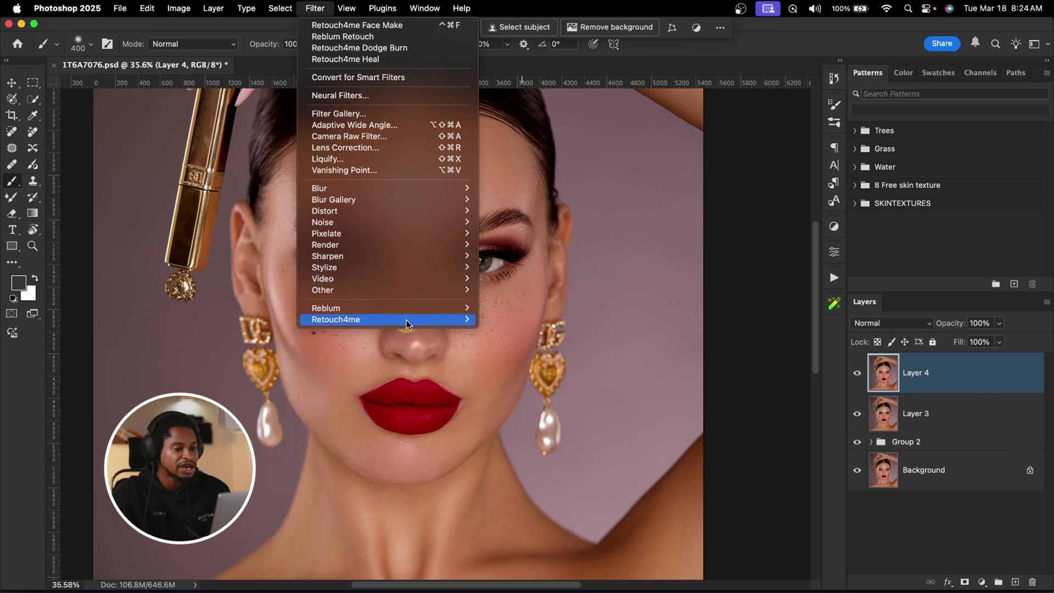
mouse_move(407, 321)
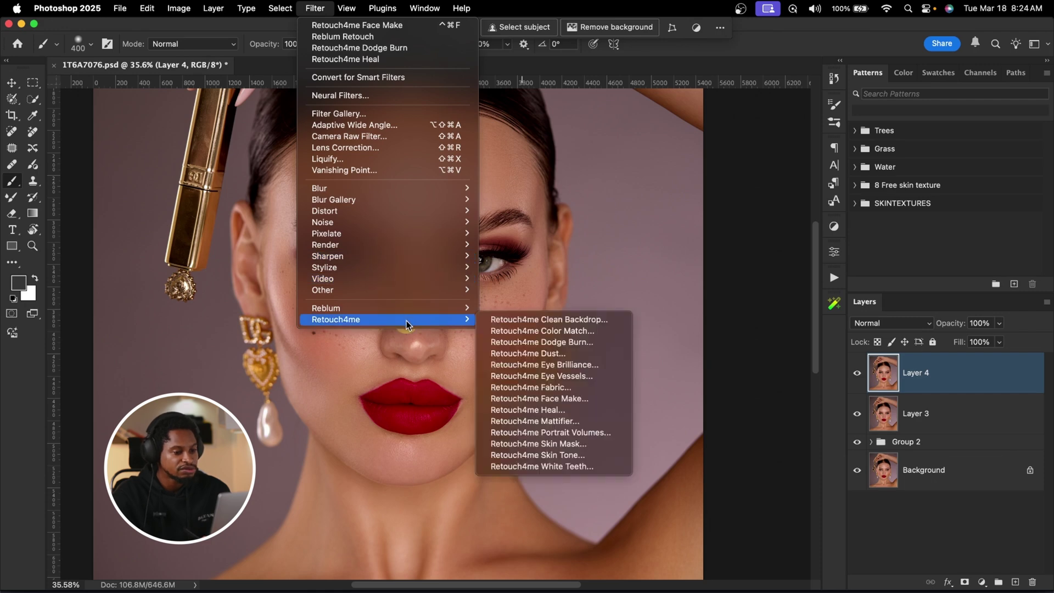
left_click(565, 435)
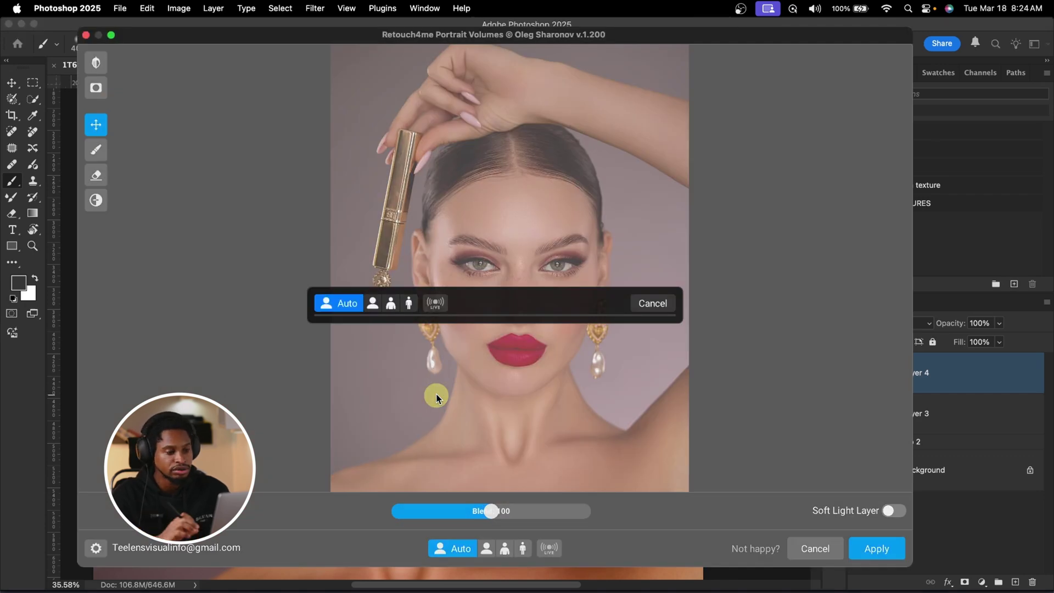
mouse_move(453, 370)
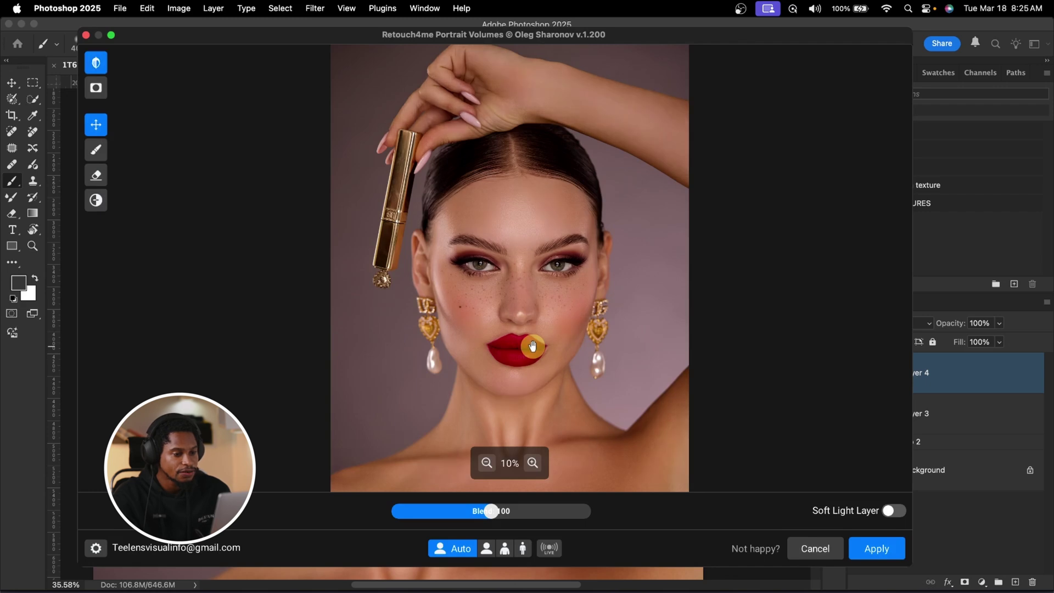
Try the Portrait Volumes effect at blend 200 and compare the face with and without it
left_click(532, 345)
left_click(531, 346)
left_click(532, 346)
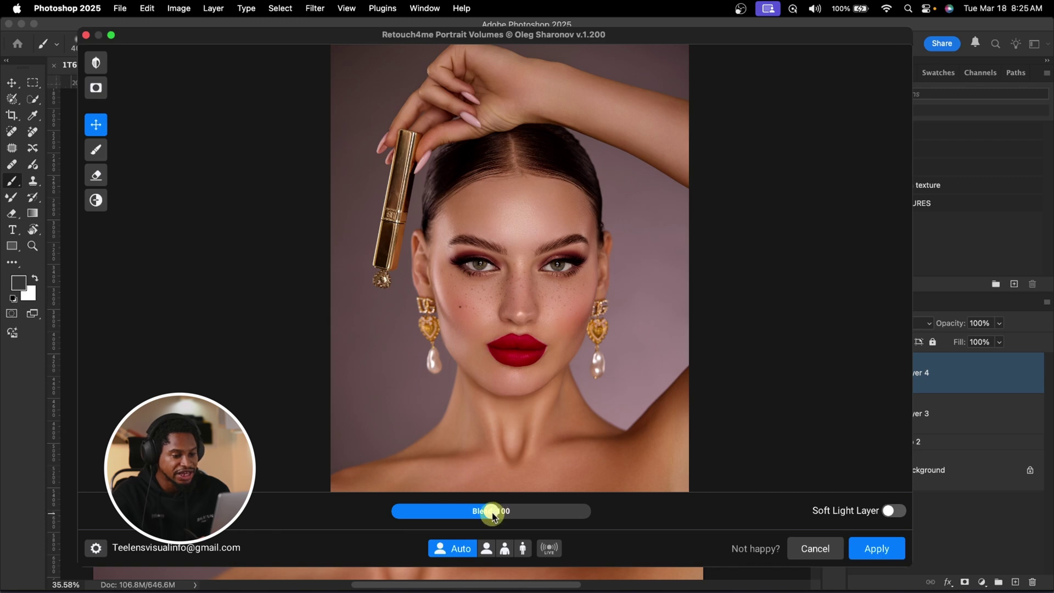
left_click_drag(494, 511, 591, 505)
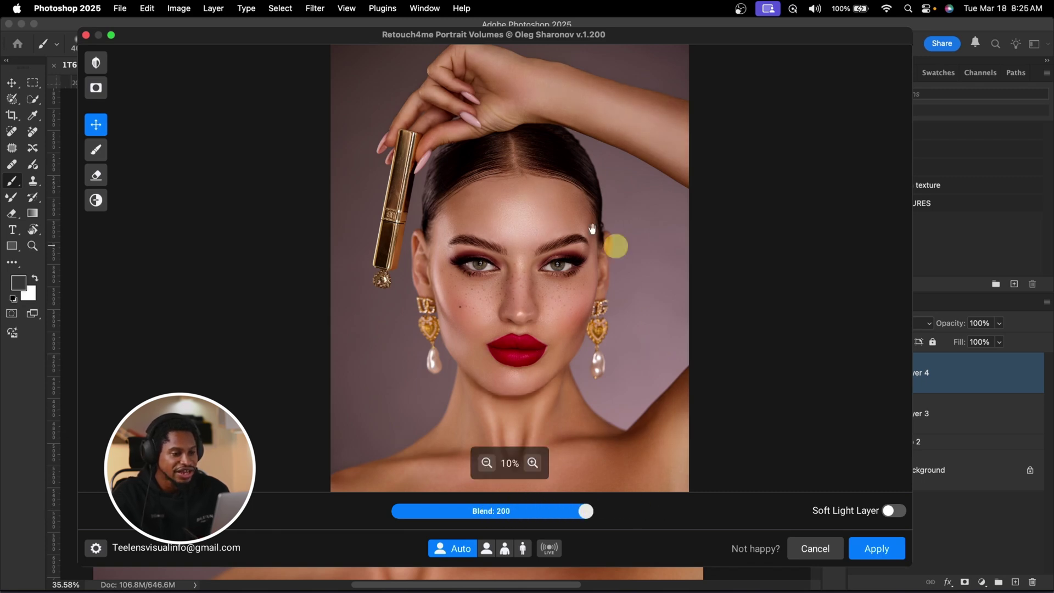
left_click(560, 233)
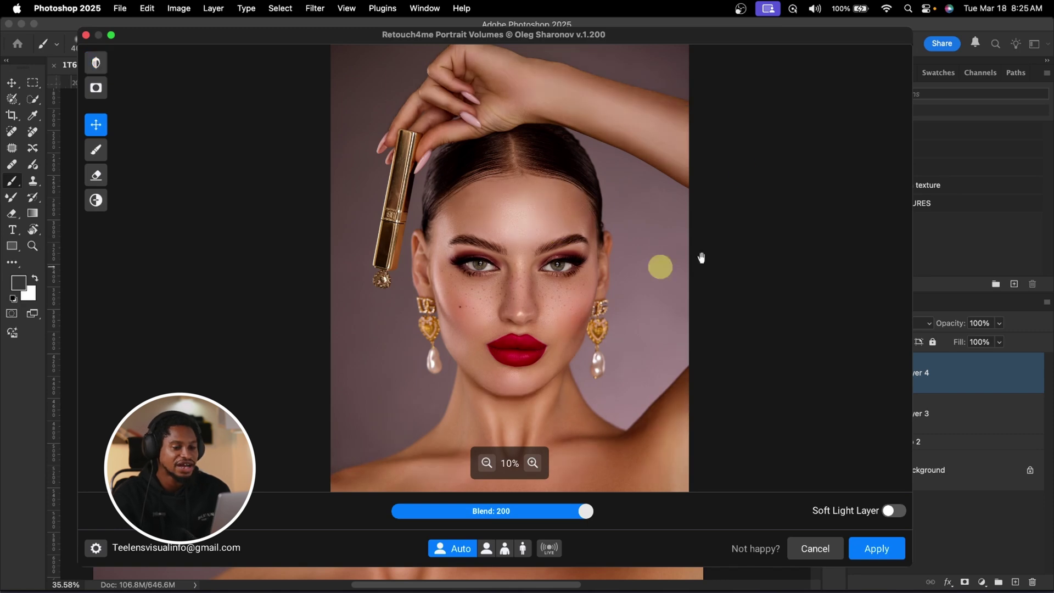
Set the Portrait Volumes blend to 30 and apply the filter to Layer 4
left_click_drag(585, 511, 453, 519)
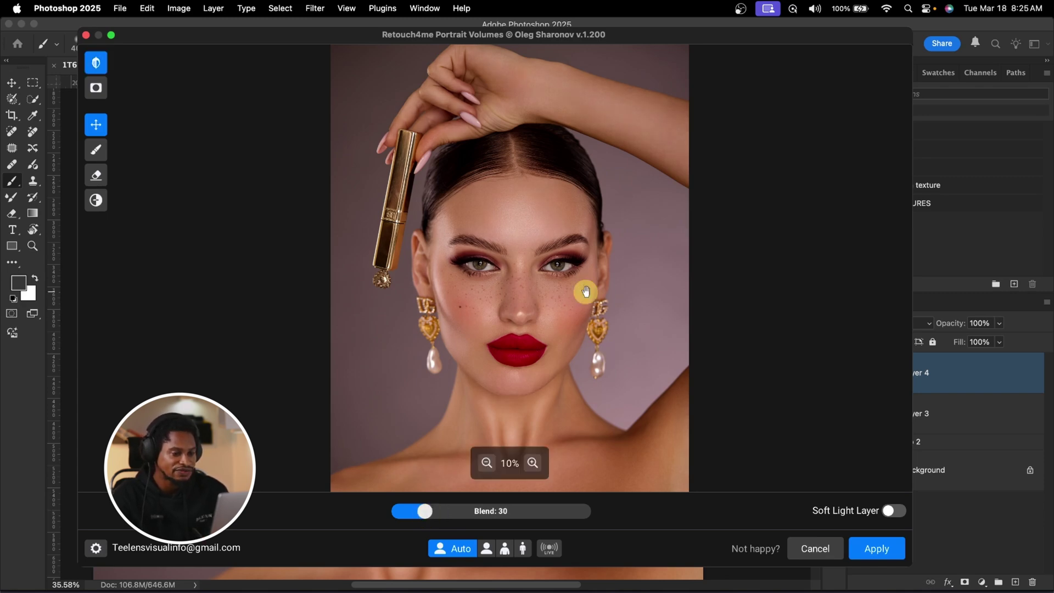
left_click_drag(586, 291, 586, 292)
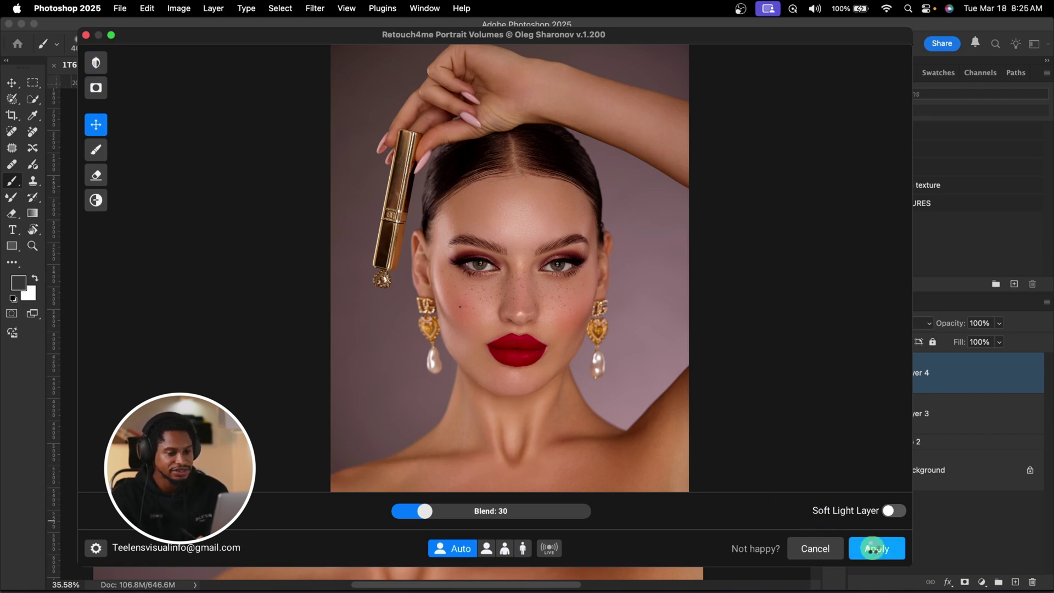
left_click(874, 548)
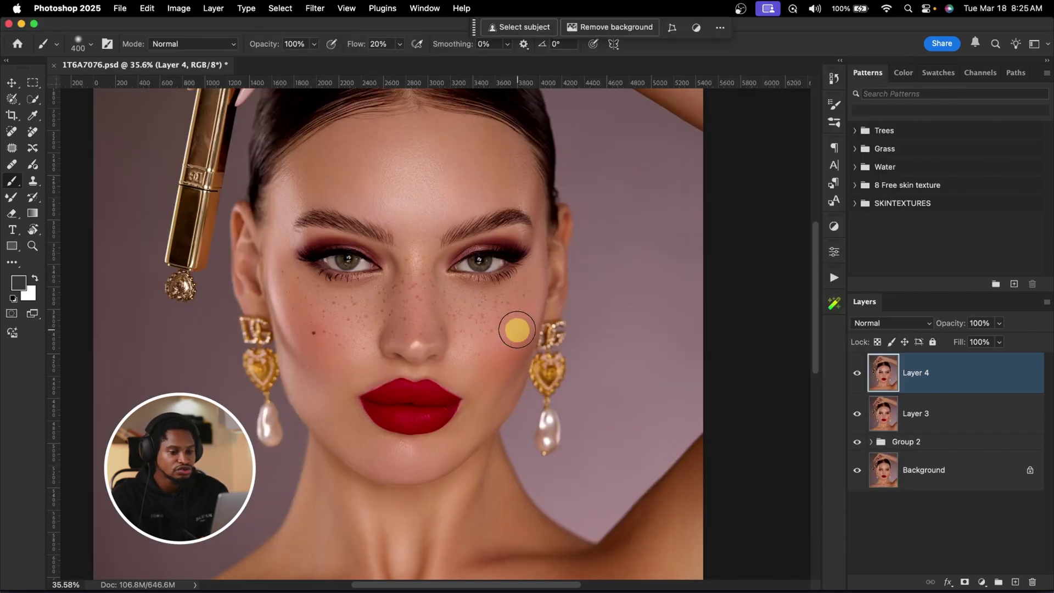
Lower Layer 4's opacity to 63% and merge everything visible into a new layer above it
left_click(1000, 324)
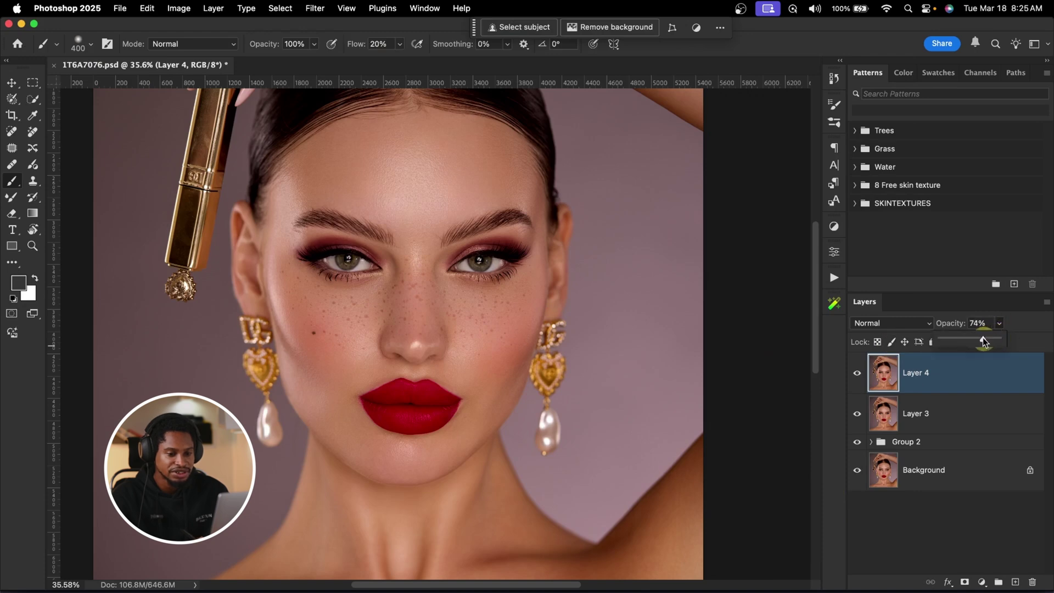
key("z")
left_click_drag(518, 316, 508, 310)
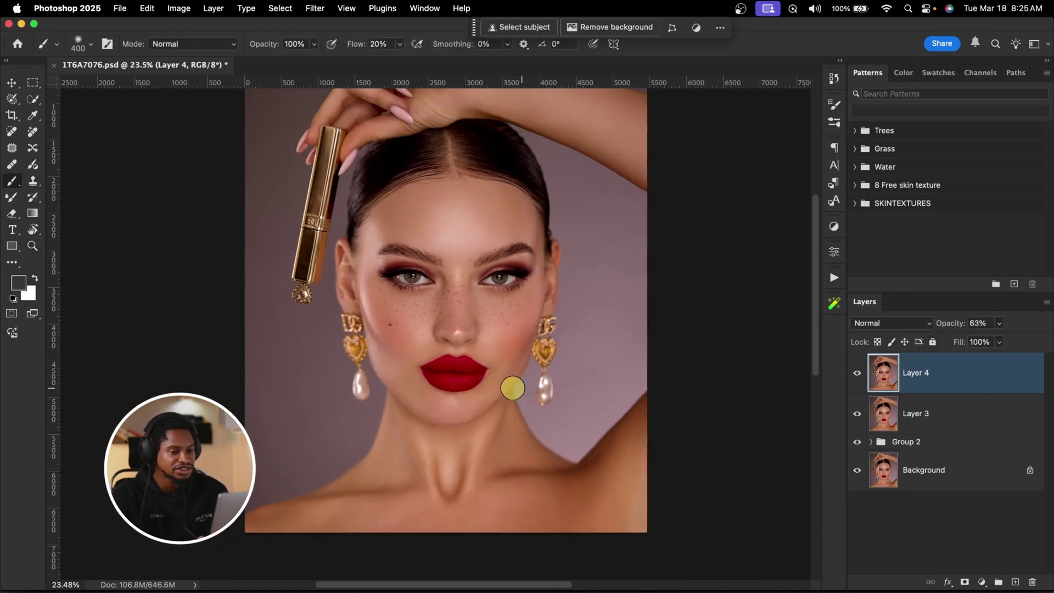
scroll(527, 388, "right", 3)
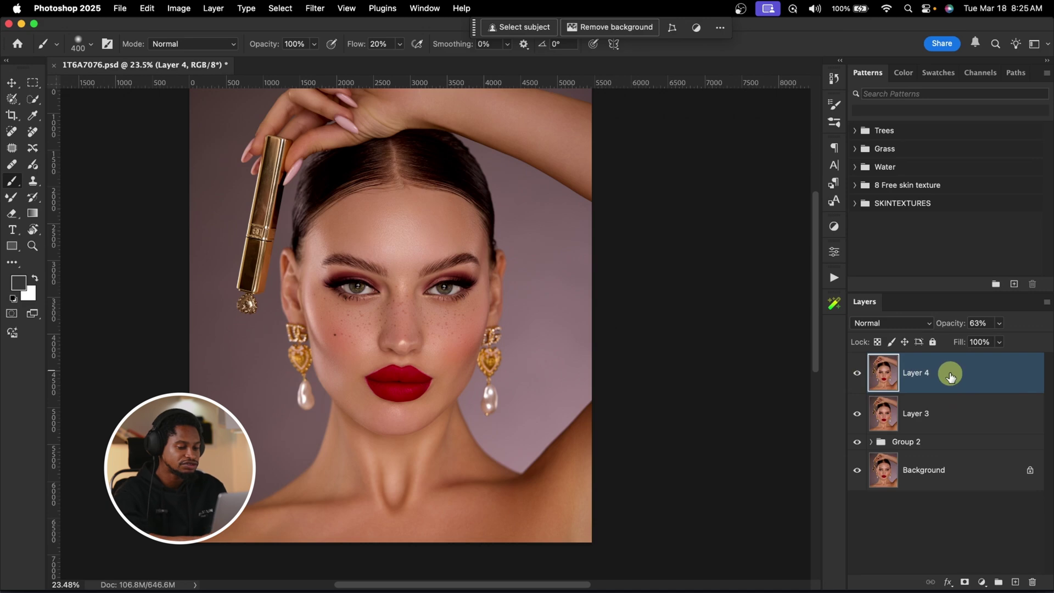
key("super+alt+shift+e")
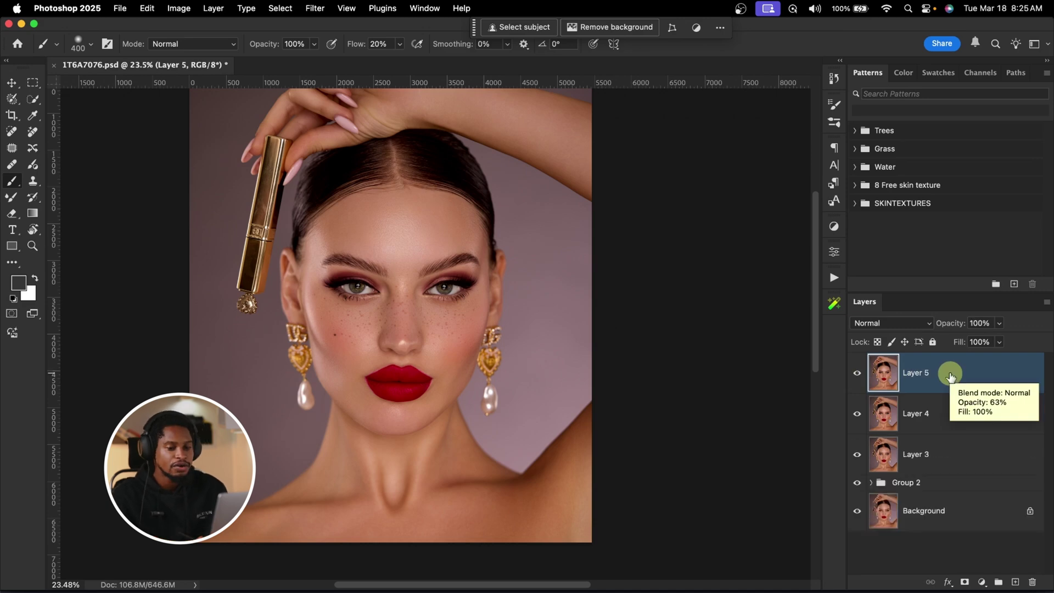
left_click(311, 9)
mouse_move(351, 330)
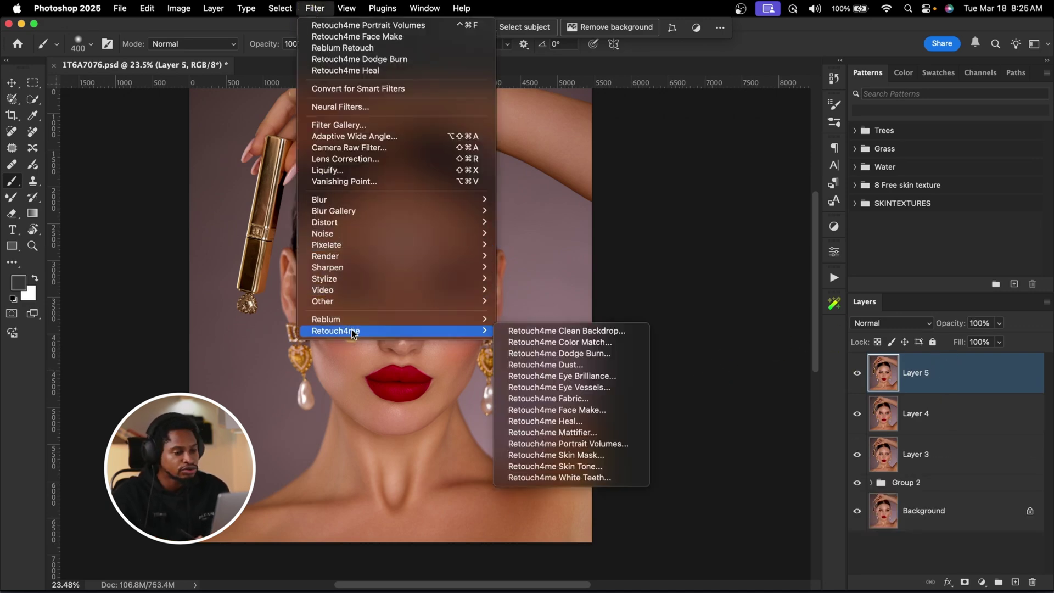
left_click(565, 463)
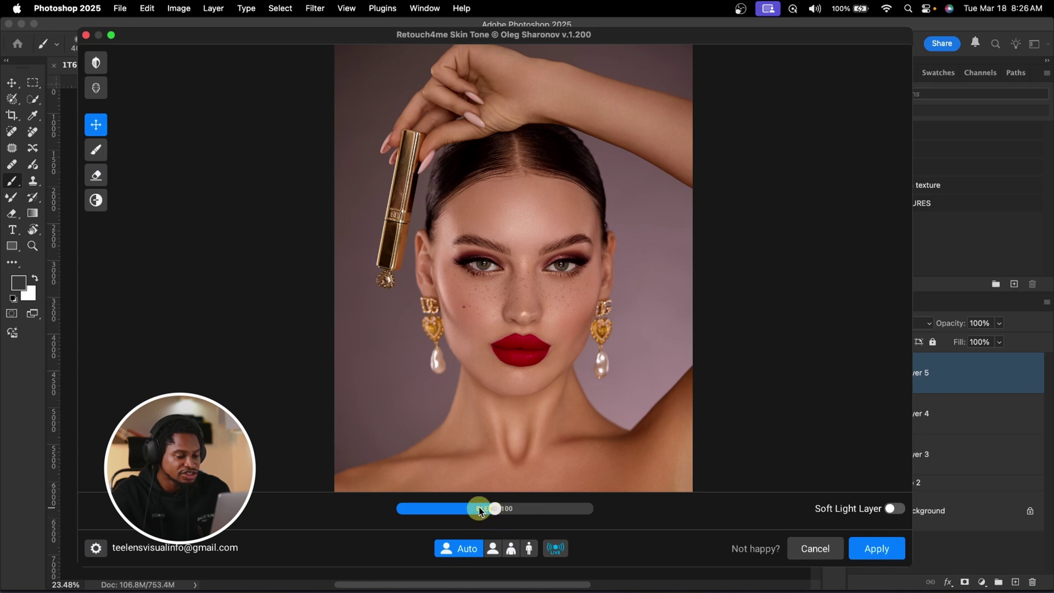
left_click_drag(495, 508, 677, 508)
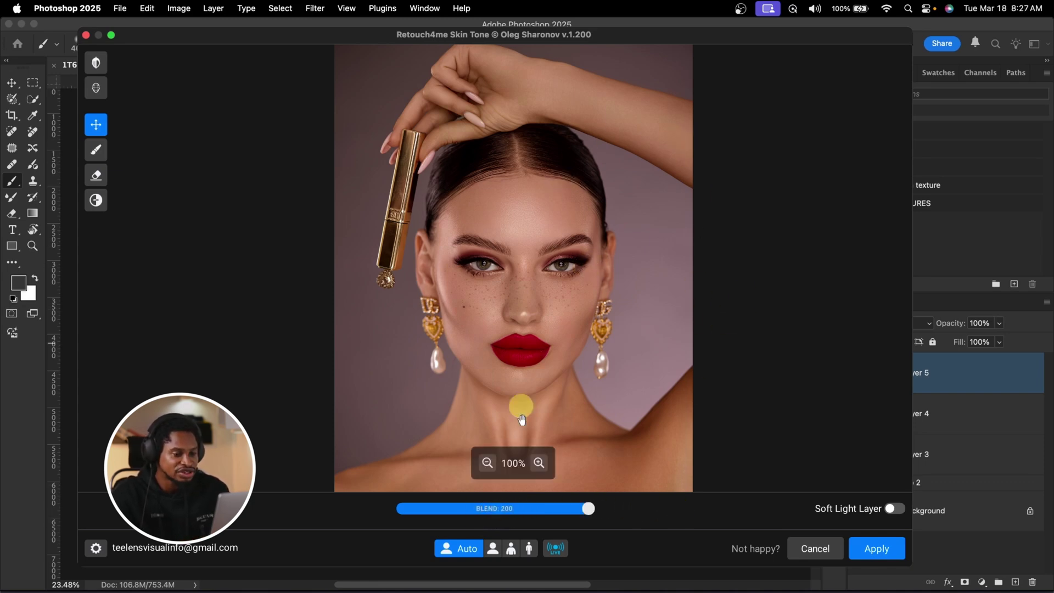
left_click(540, 463)
left_click_drag(595, 298, 559, 285)
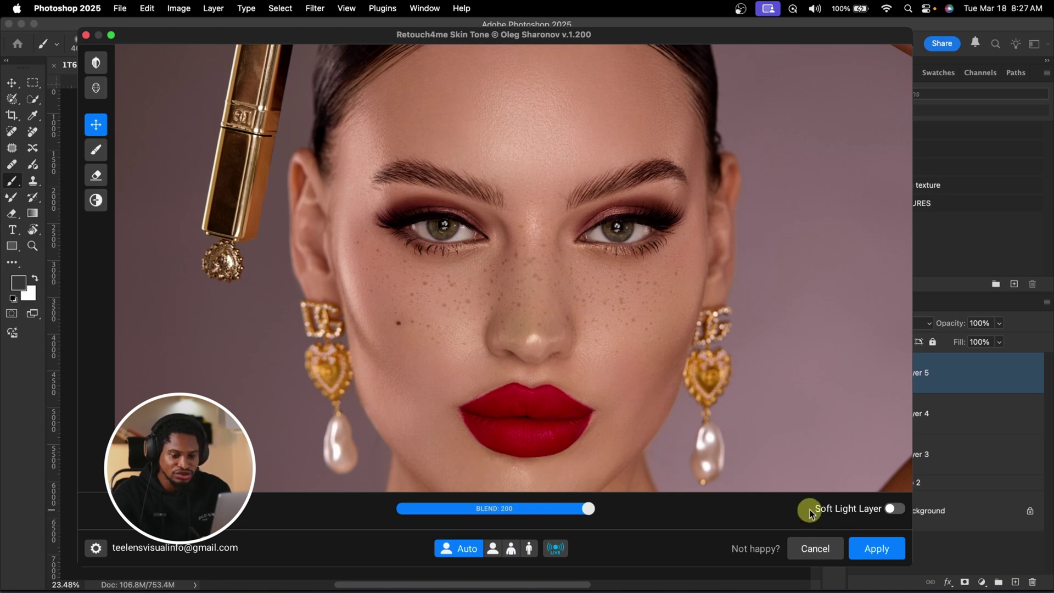
left_click(816, 550)
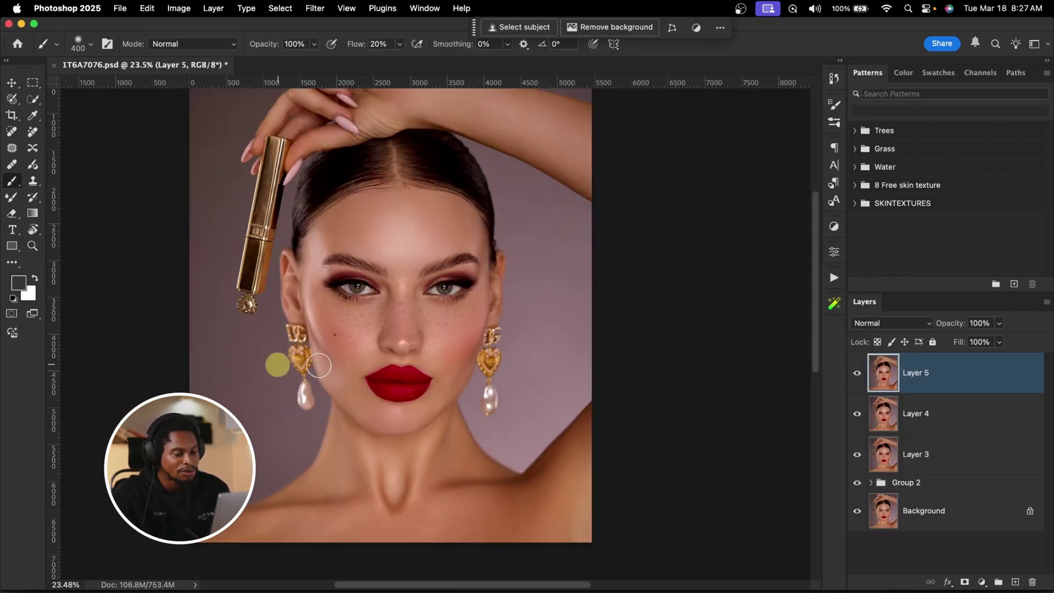
Open the Retouch4me Face Make filter on Layer 5 and set the eye makeup to None
left_click(315, 8)
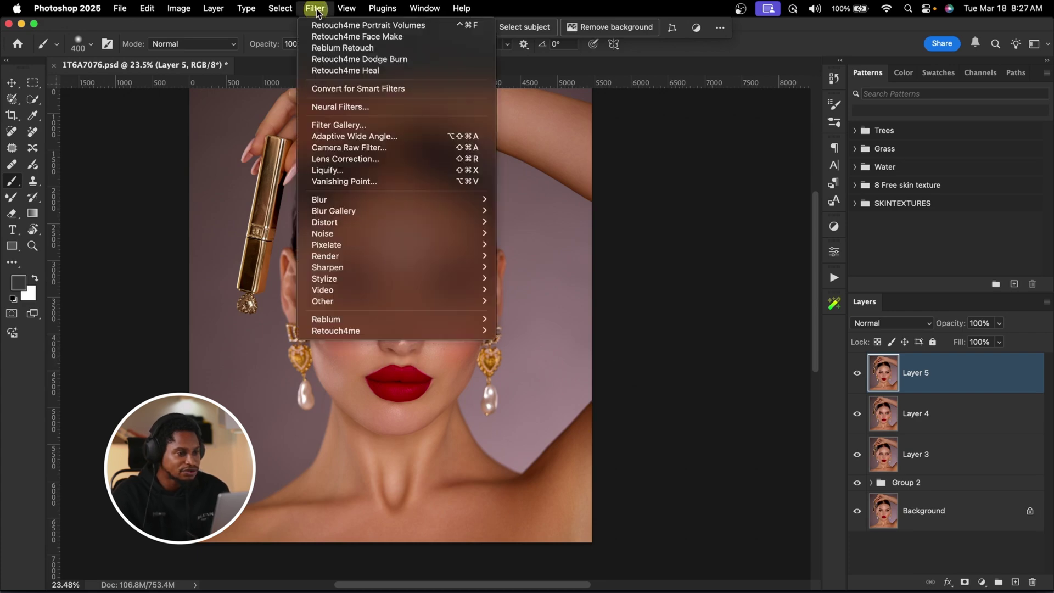
mouse_move(416, 327)
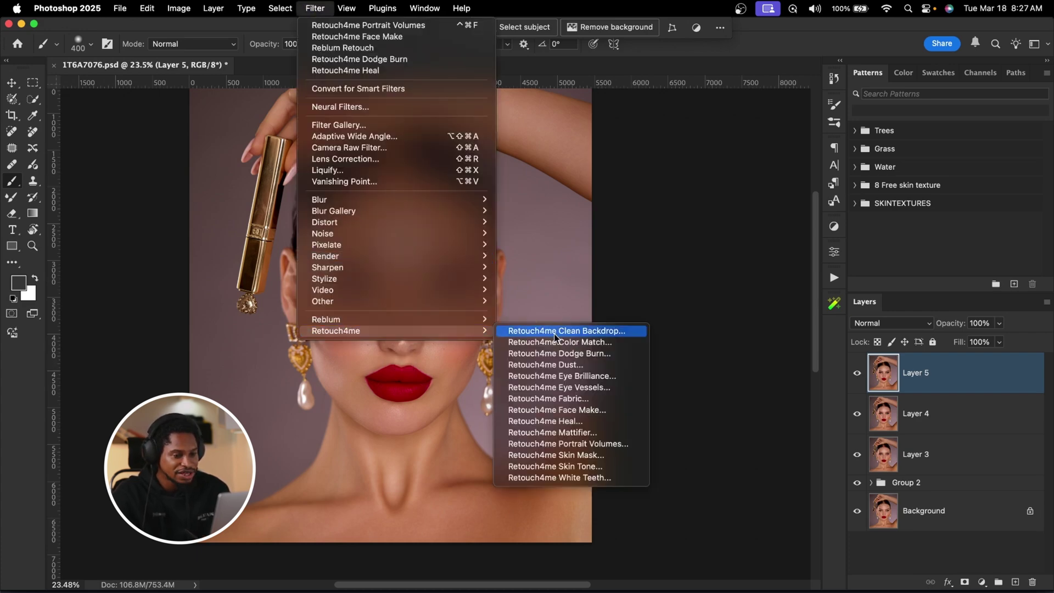
left_click(586, 415)
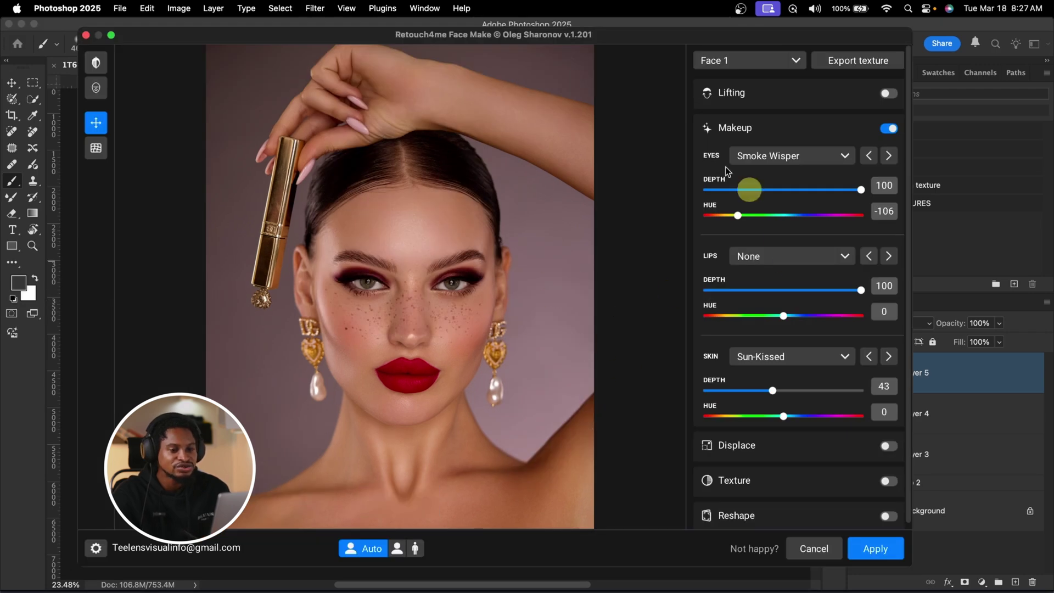
left_click(845, 156)
left_click(778, 174)
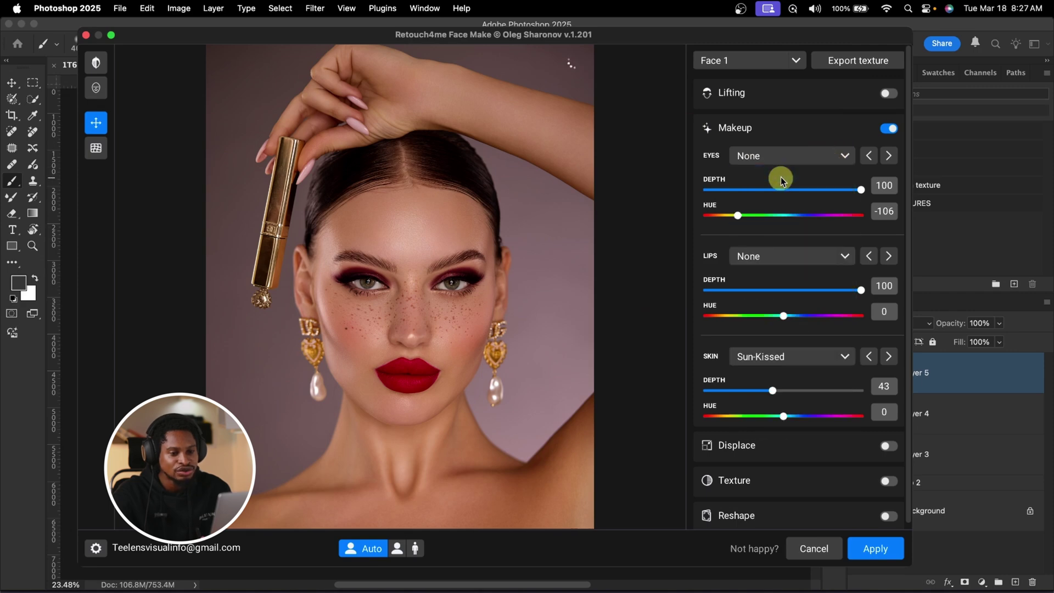
Set the skin makeup to Sunset Glow, try it at depth 100 and compare the face with and without it
left_click(843, 357)
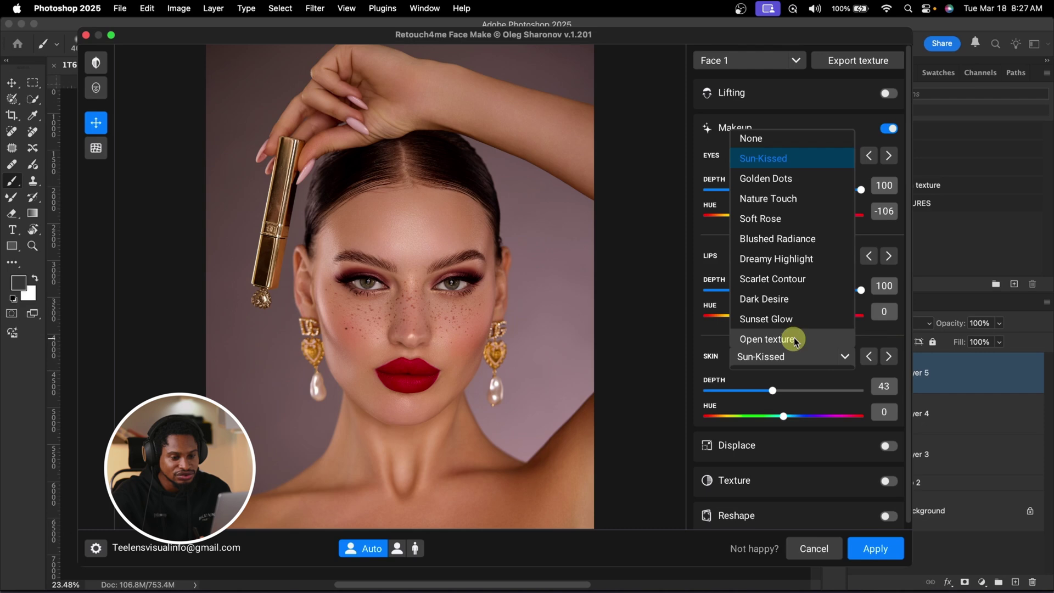
left_click(780, 320)
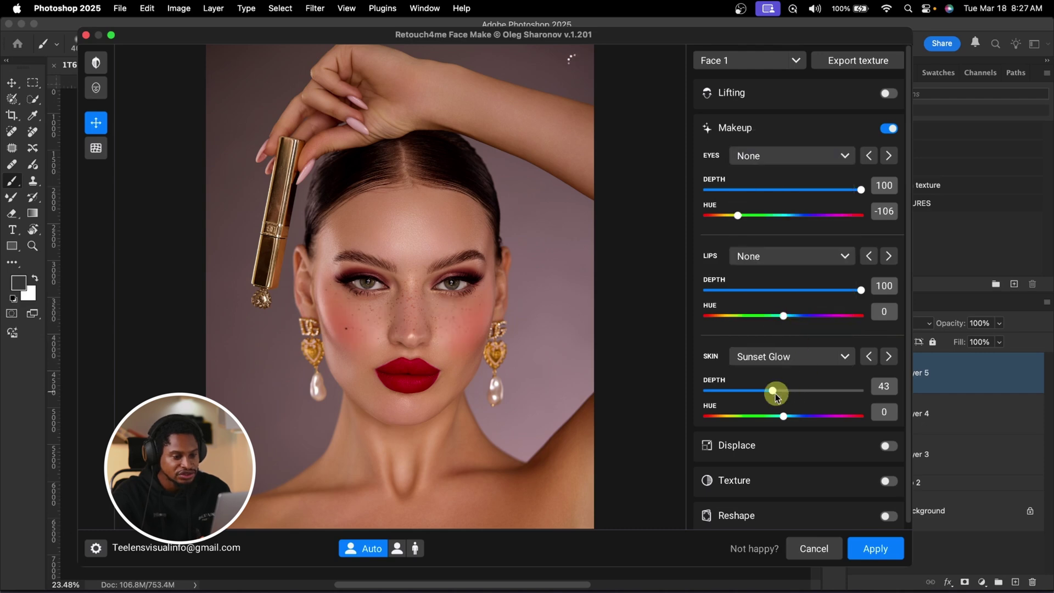
left_click_drag(772, 390, 870, 390)
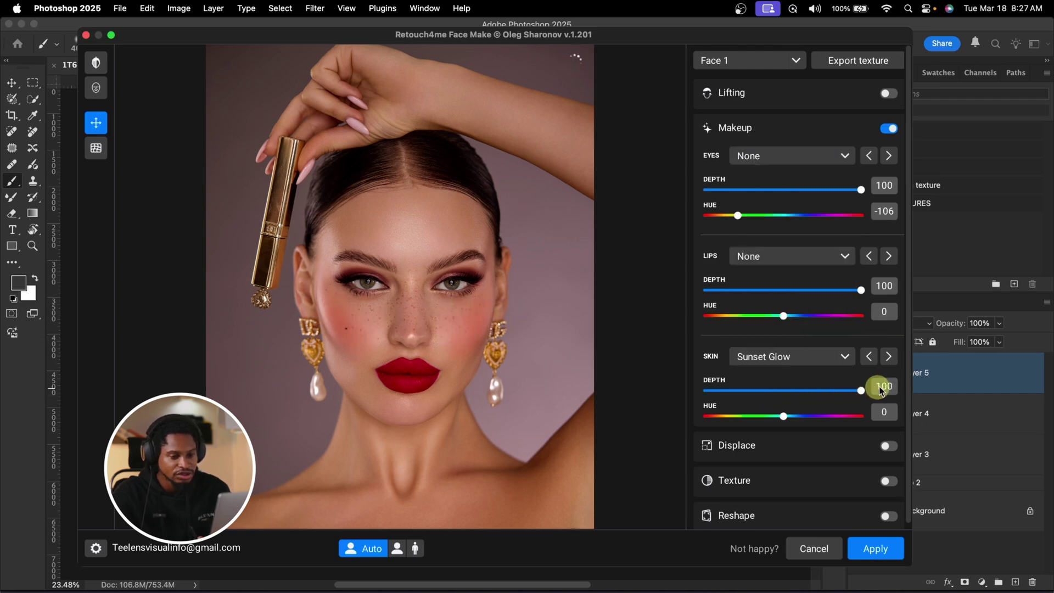
left_click(423, 383)
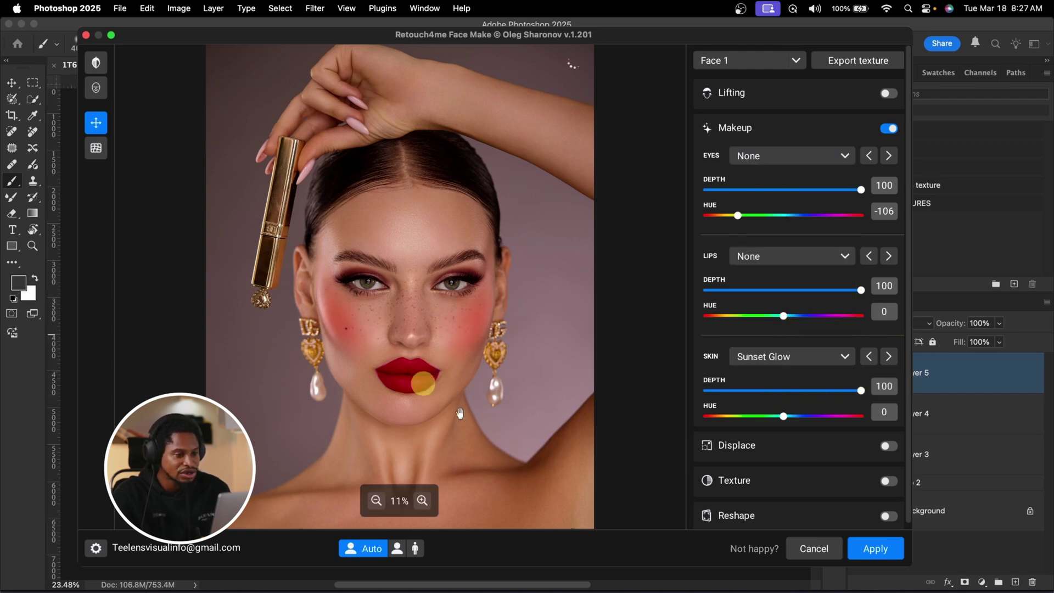
left_click(447, 334)
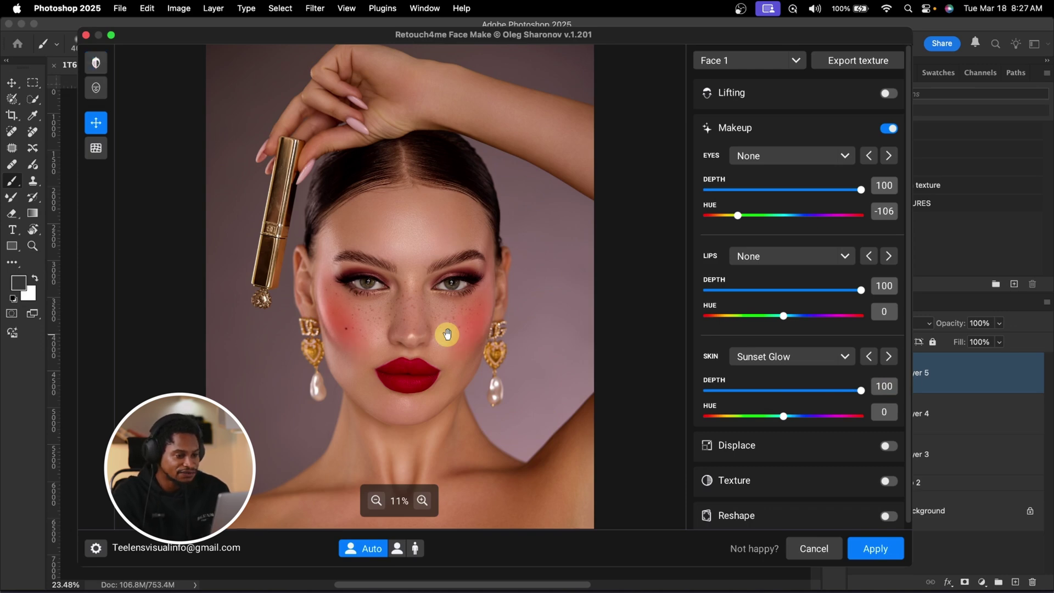
left_click(447, 334)
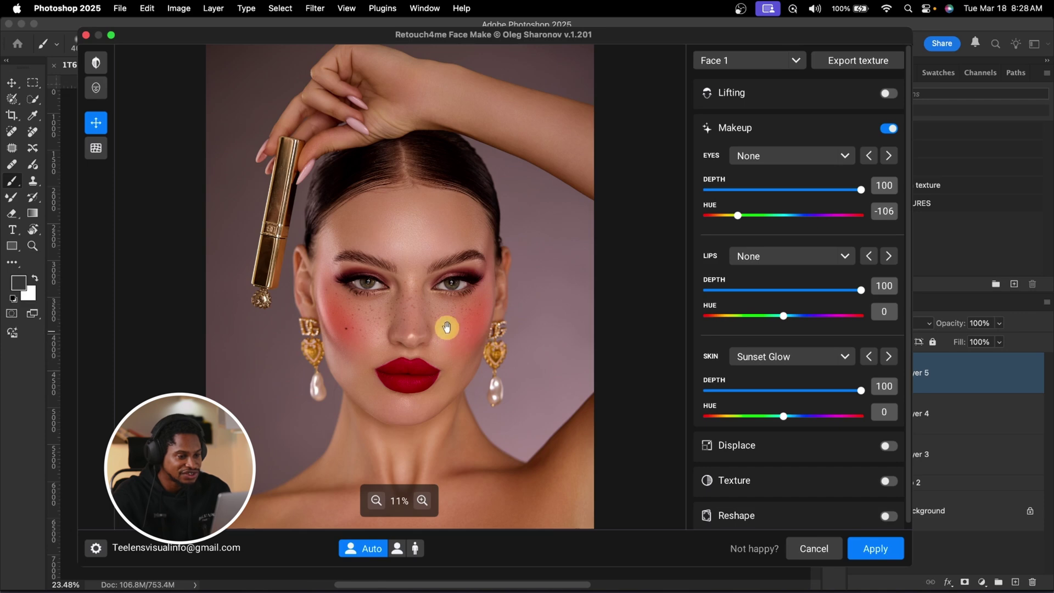
left_click(446, 328)
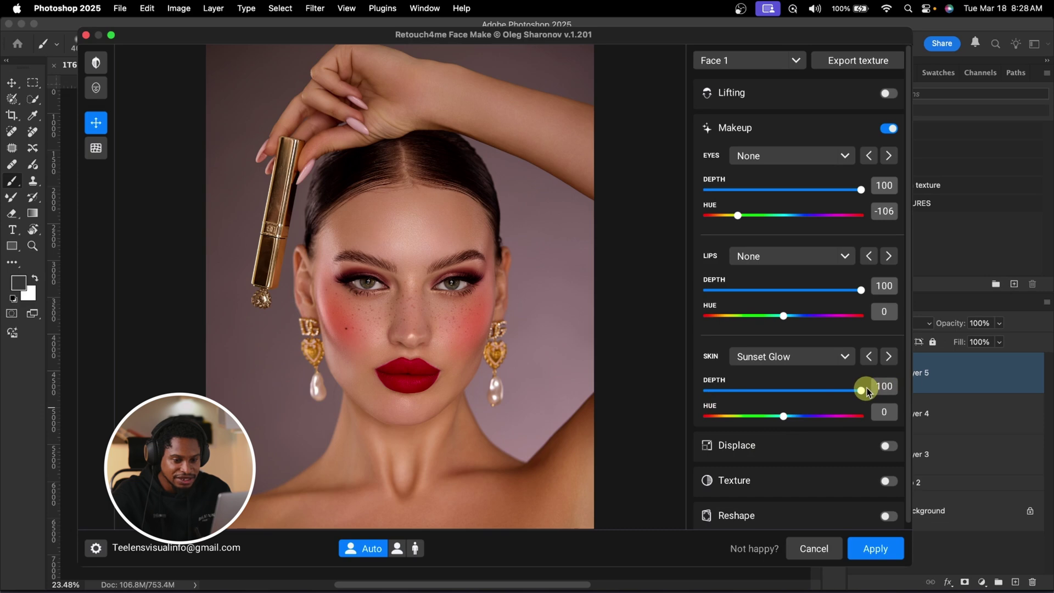
Set the Sunset Glow depth to 68, apply the makeup, and compare the portrait with and without Layer 5
left_click_drag(818, 395, 818, 395)
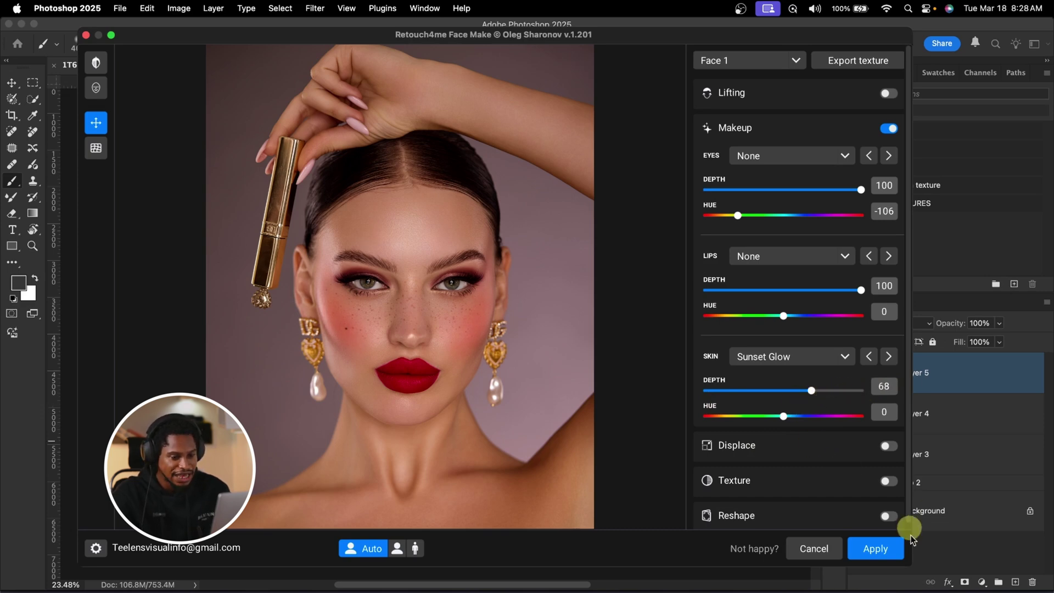
left_click(881, 549)
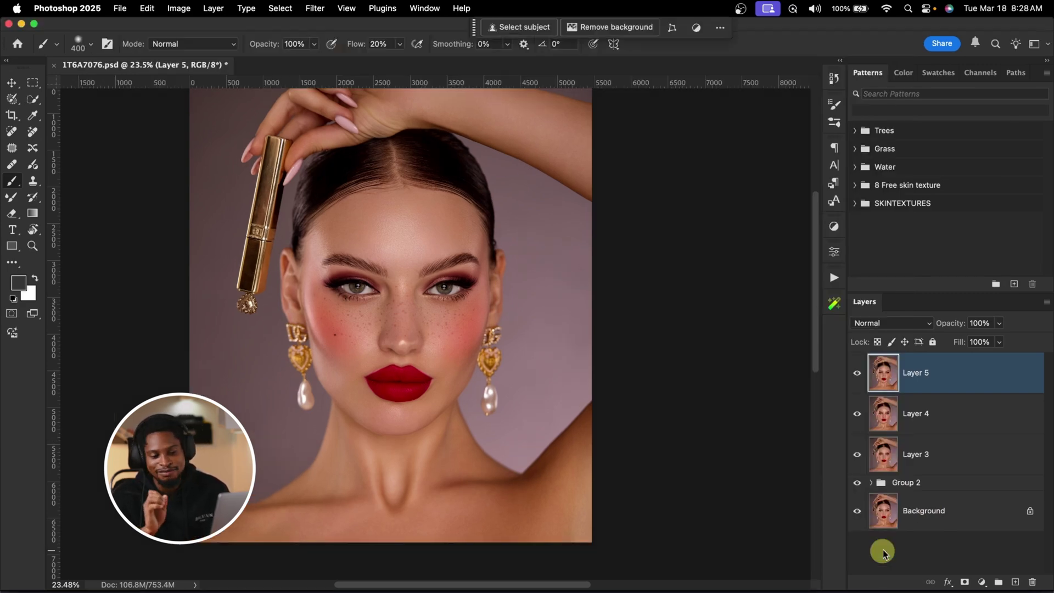
left_click(857, 374)
left_click(857, 373)
left_click(857, 373)
left_click(858, 373)
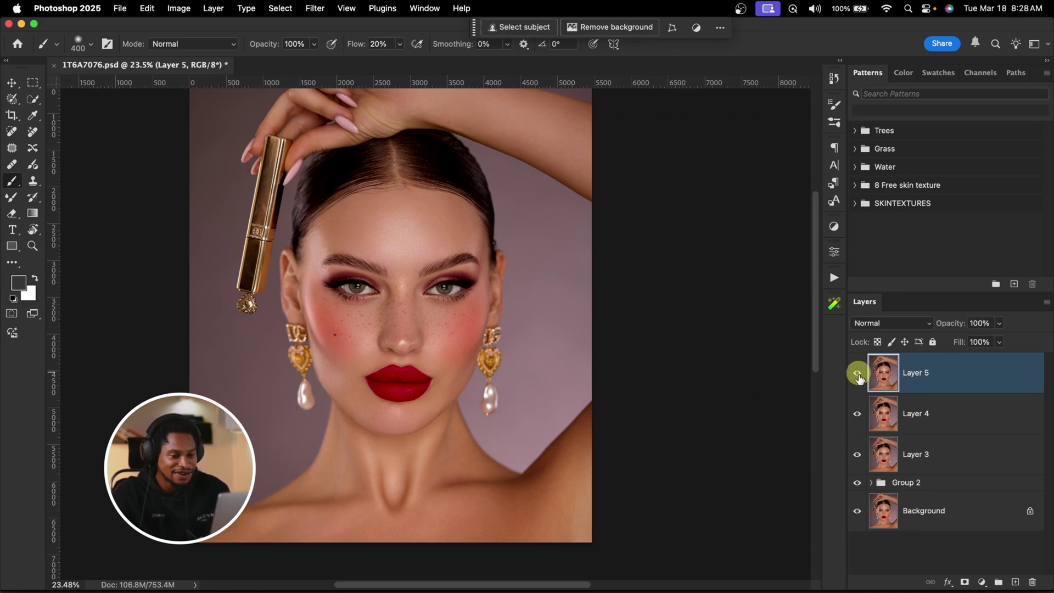
Group Layers 3, 4 and 5 together with Group 2
left_click(933, 487, "shift")
key("super+g")
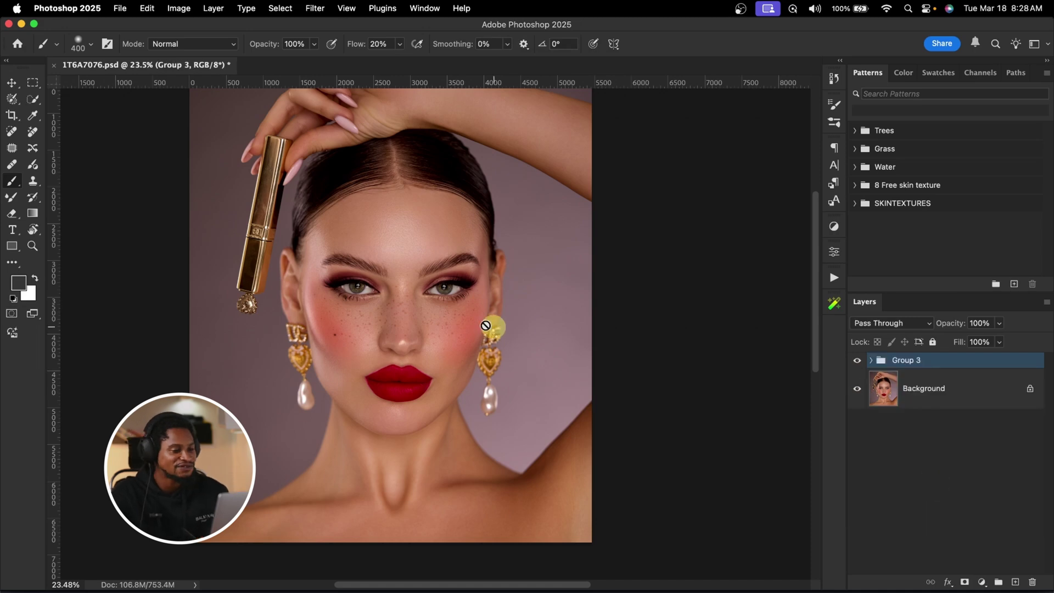
Compare the original Background portrait with the complete retouch in Group 3, both close up on the face and in full view
key("z")
left_click_drag(447, 312, 476, 314)
key("b")
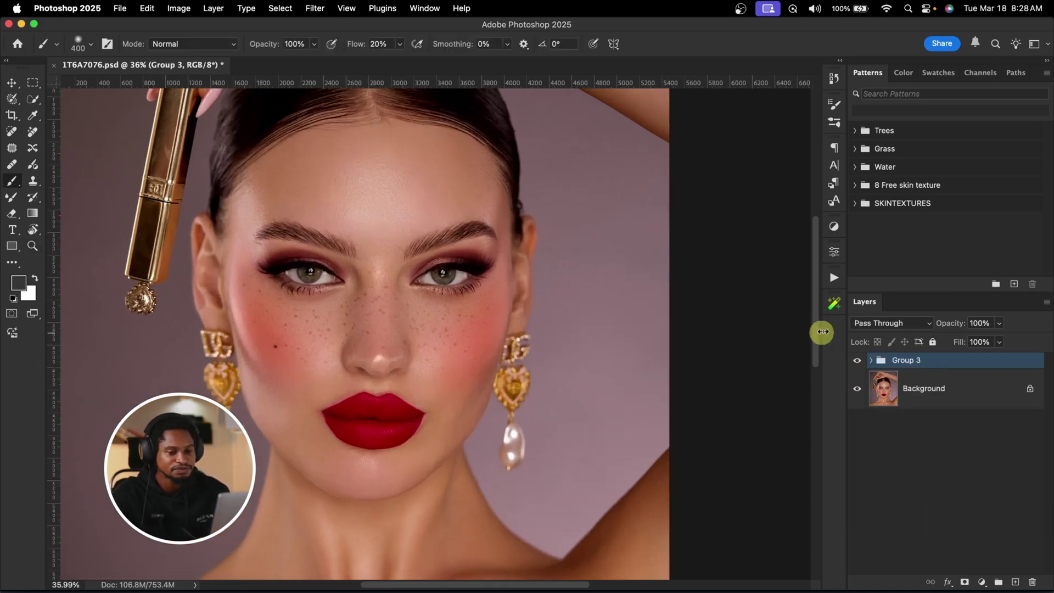
left_click(858, 360)
key("z")
left_click_drag(369, 277, 348, 344)
key("b")
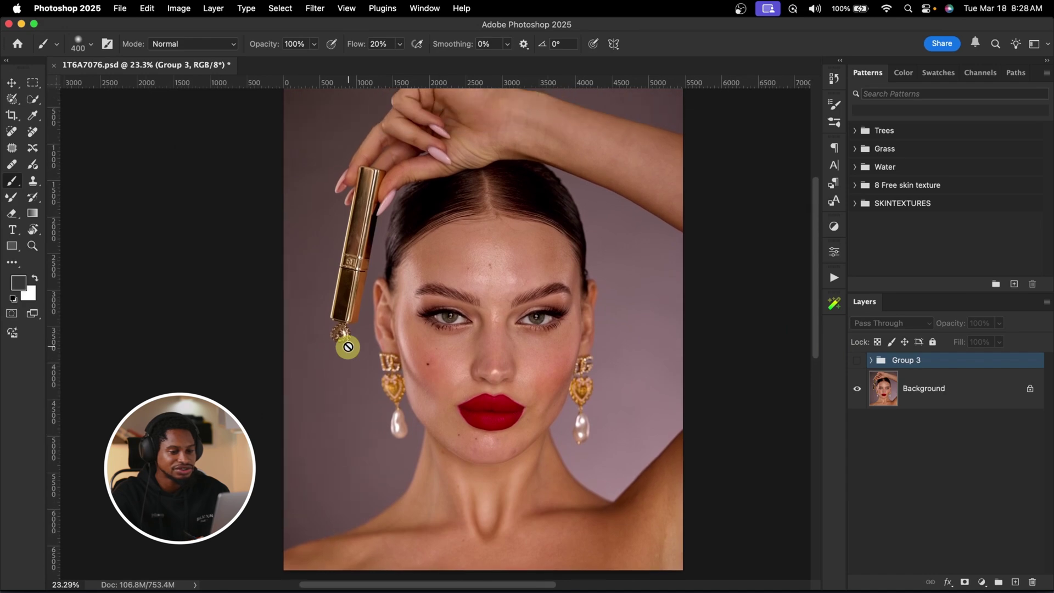
left_click(858, 362)
left_click(857, 361)
left_click(857, 361)
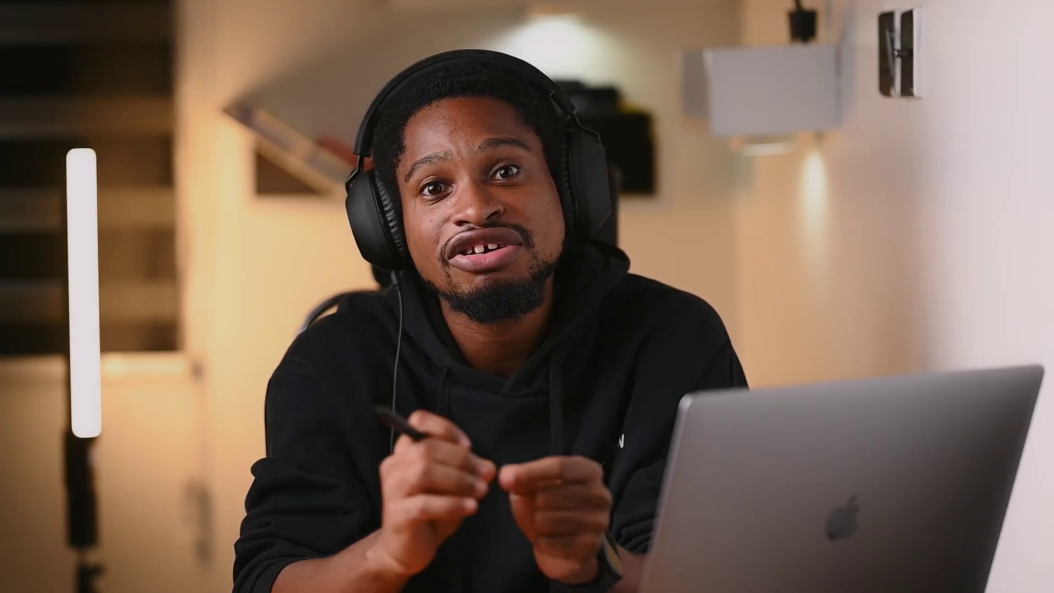